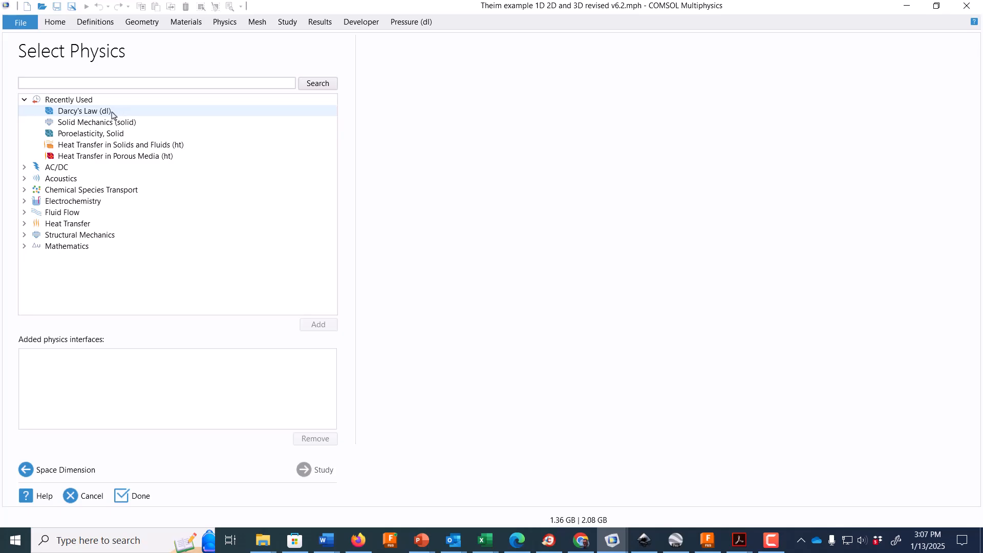
Add the Darcy's Law interface from Porous Media and Subsurface Flow, and create the model with a Stationary study
{"action": "left_click", "coordinate": [48, 214]}
{"action": "left_click", "coordinate": [24, 213]}
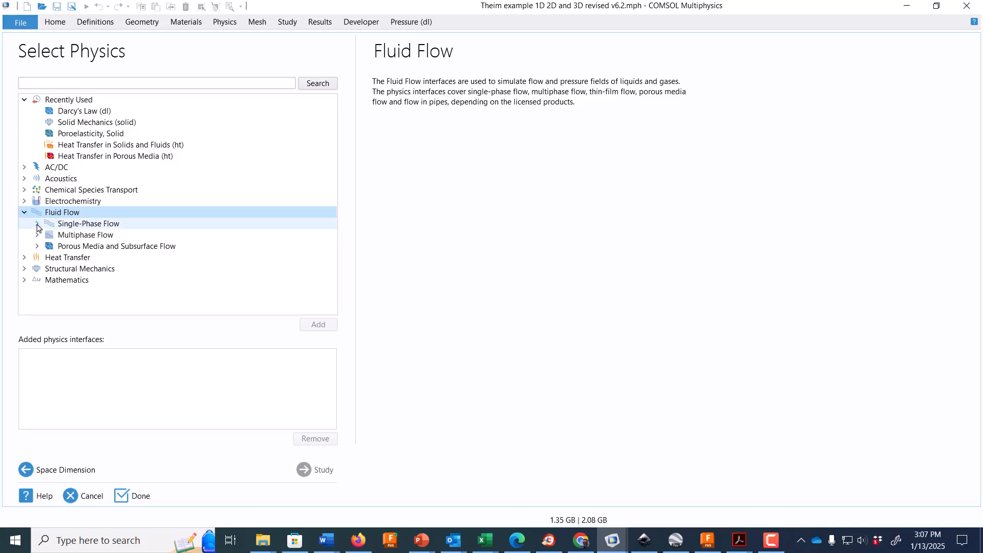
{"action": "left_click", "coordinate": [37, 246]}
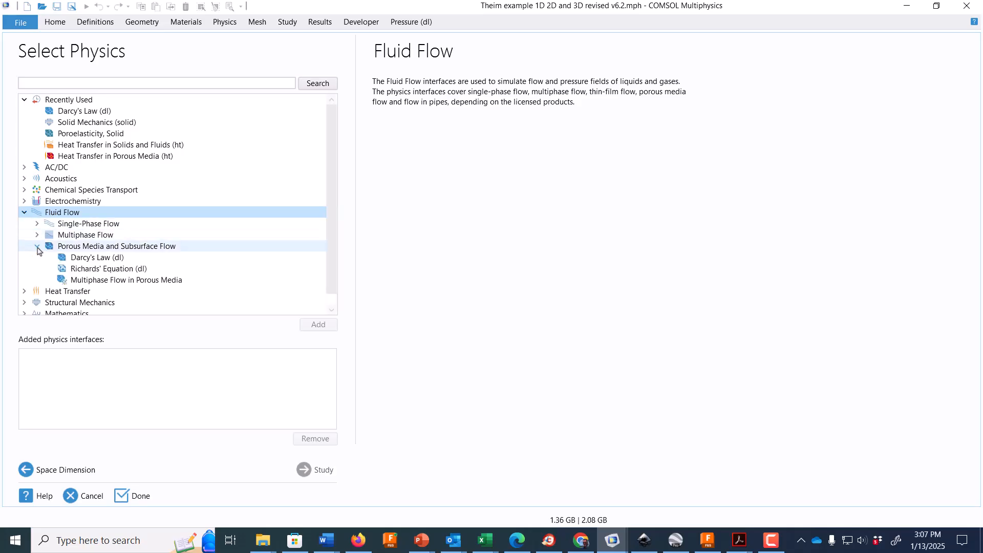
{"action": "left_click", "coordinate": [98, 259]}
{"action": "left_click", "coordinate": [317, 324]}
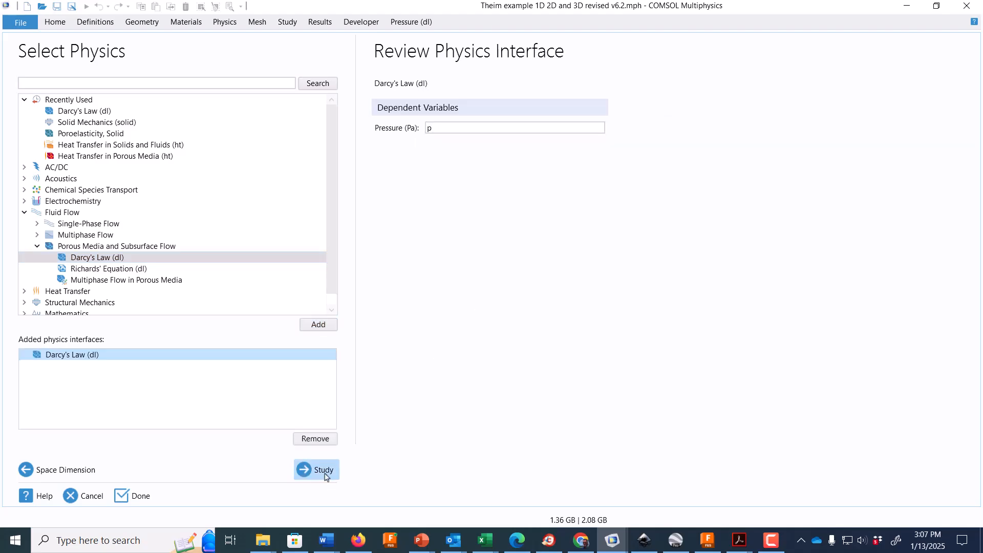
{"action": "left_click", "coordinate": [317, 469]}
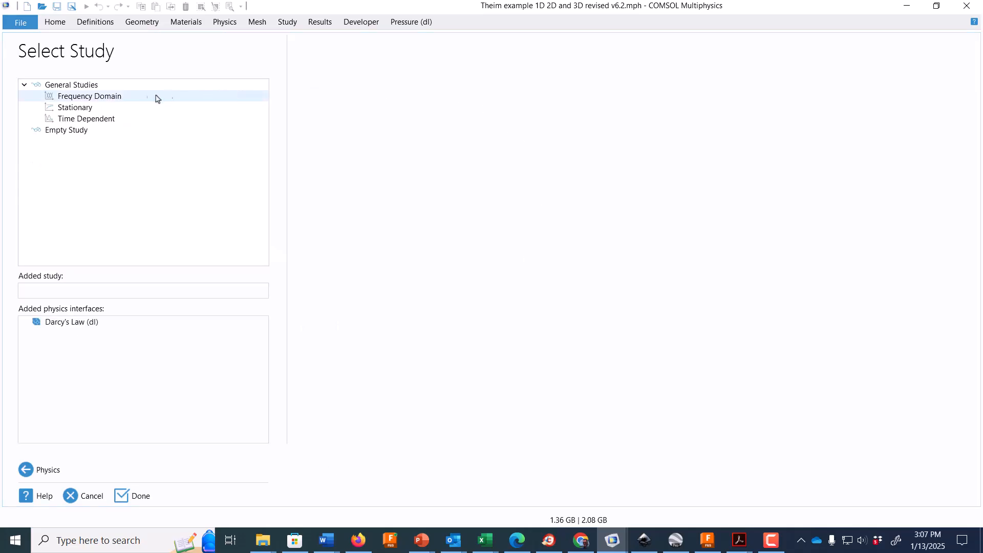
{"action": "left_click", "coordinate": [75, 107]}
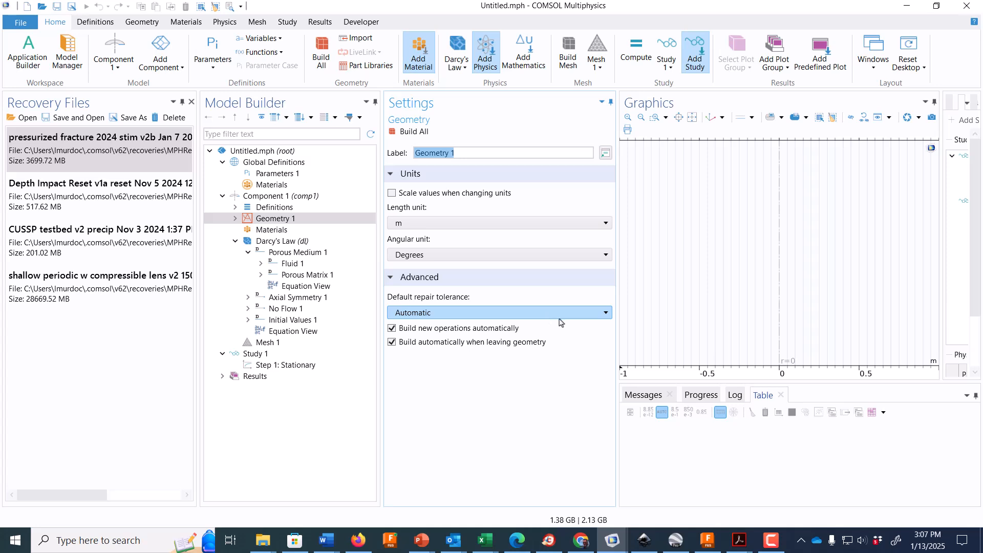
Add an interval to Geometry 1 with coordinates 0.1 and 1000 m, and build it
{"action": "left_click", "coordinate": [272, 219]}
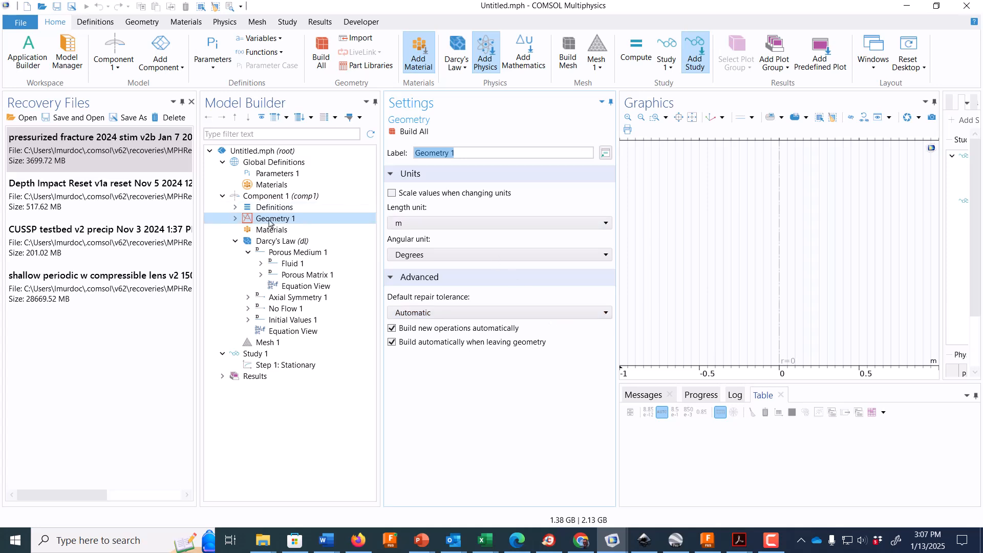
{"action": "left_click", "coordinate": [236, 219]}
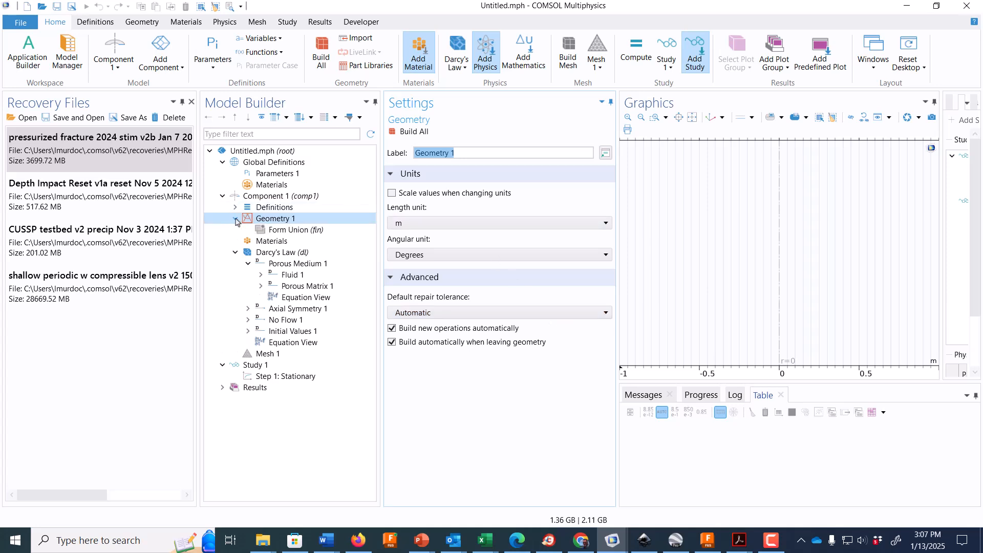
{"action": "right_click", "coordinate": [263, 222]}
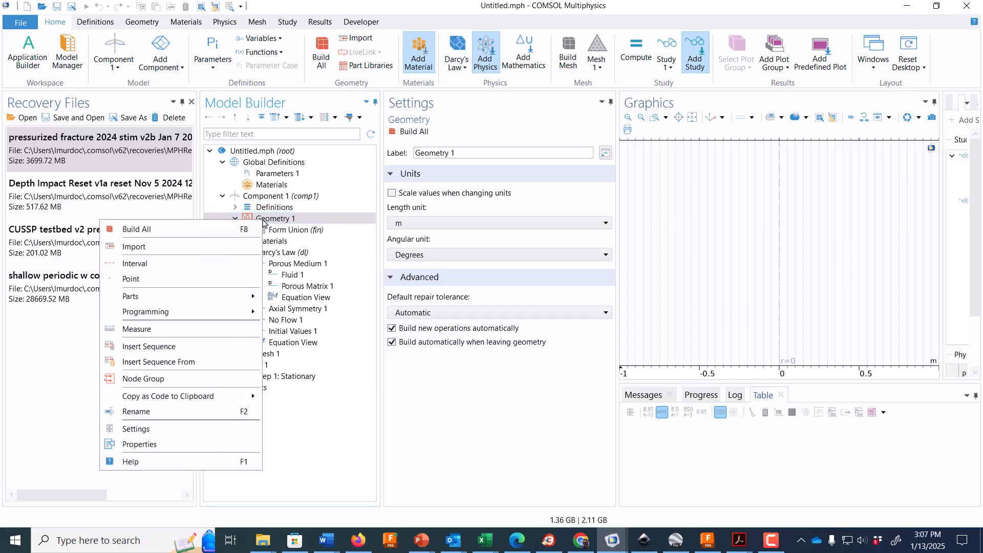
{"action": "left_click", "coordinate": [239, 264]}
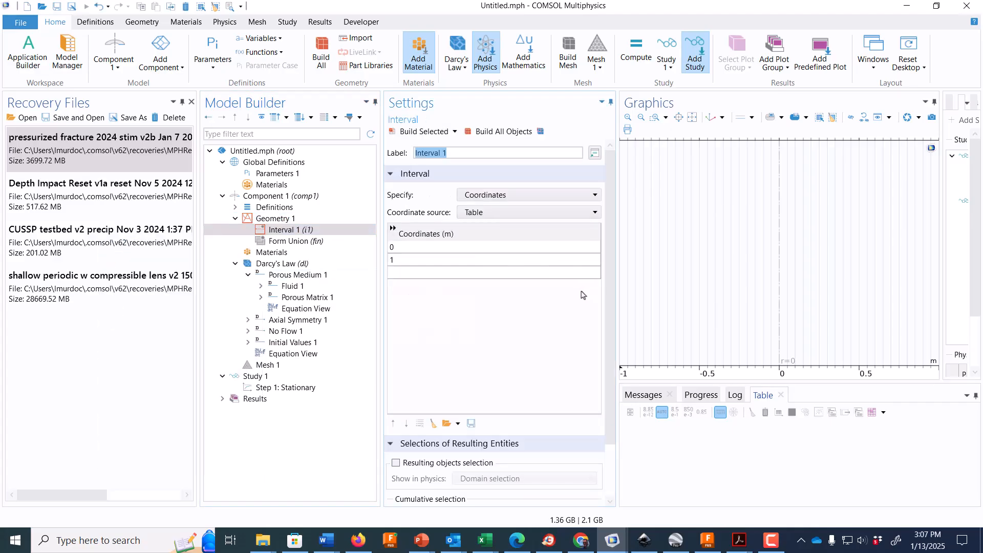
{"action": "left_click", "coordinate": [415, 247]}
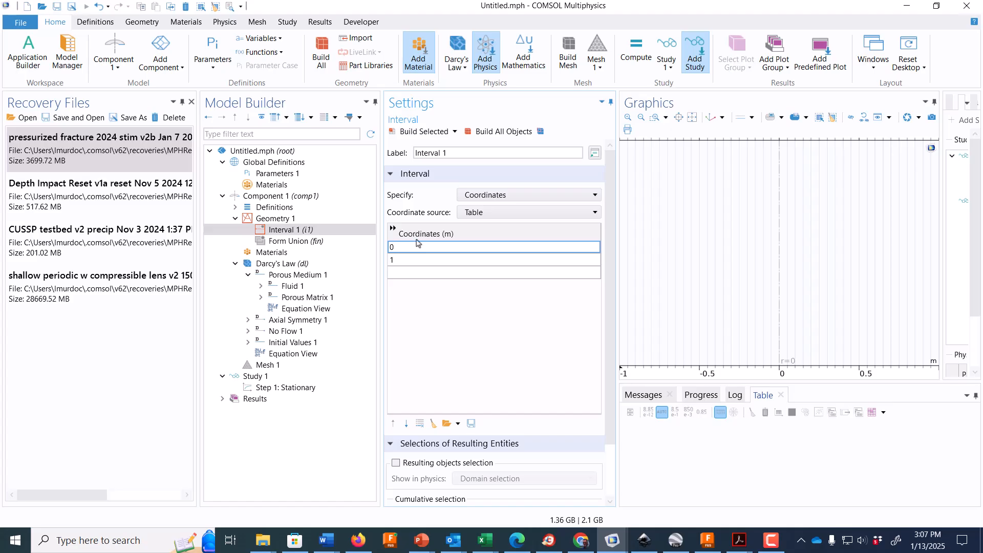
{"action": "type", "text": "0.1"}
{"action": "left_click", "coordinate": [424, 260]}
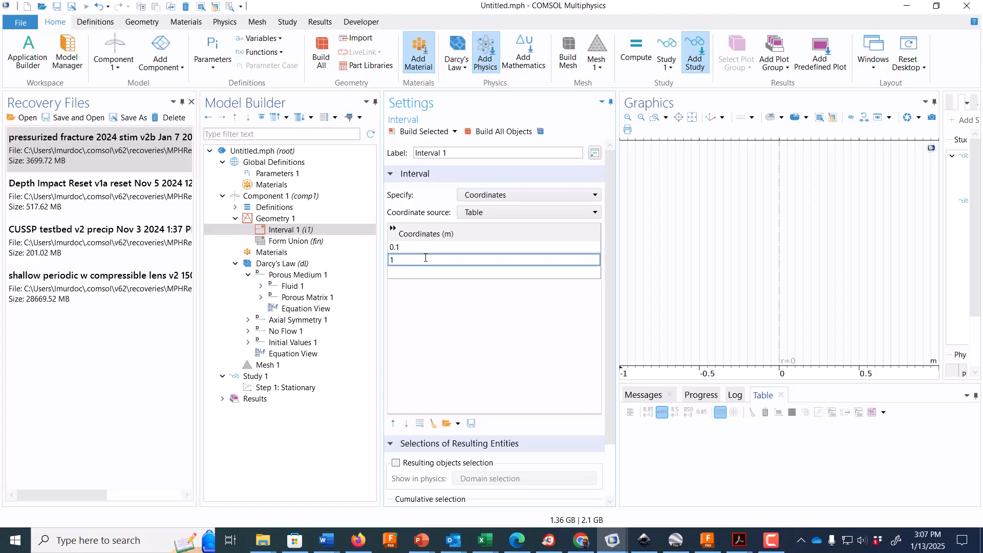
{"action": "left_click", "coordinate": [317, 220]}
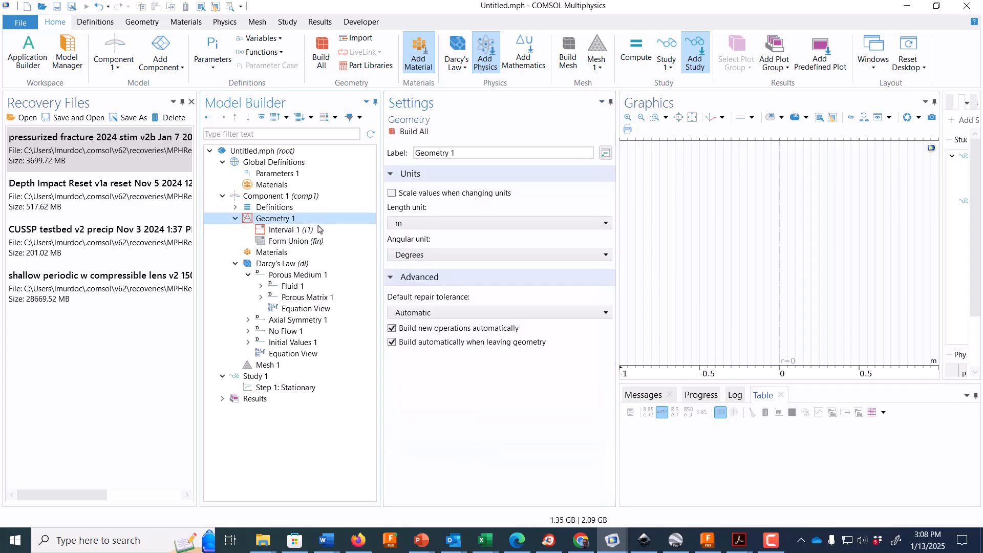
{"action": "left_click", "coordinate": [318, 229]}
{"action": "left_click", "coordinate": [499, 131]}
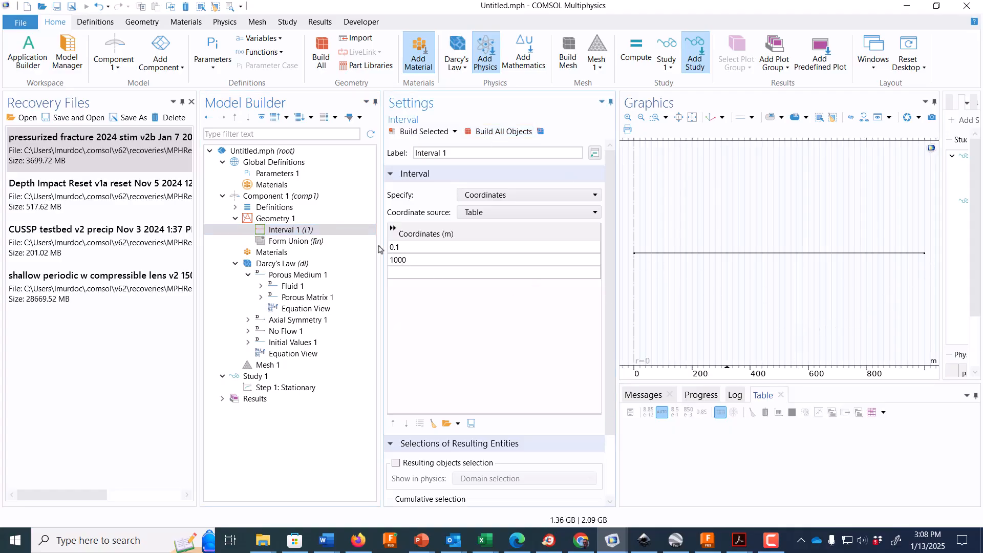
Add a Variables node to the component's Definitions and load its variables from a file
{"action": "left_click", "coordinate": [236, 208]}
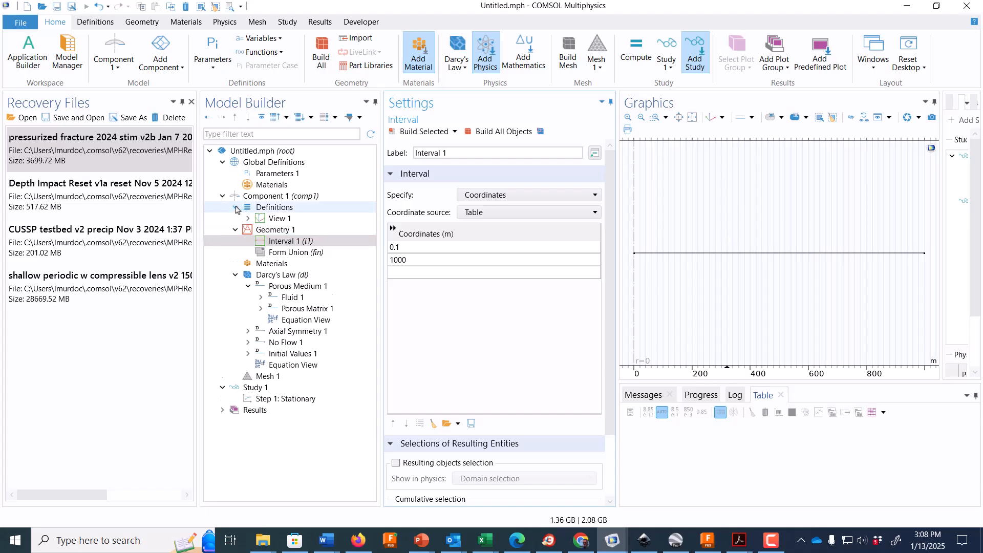
{"action": "left_click", "coordinate": [262, 212]}
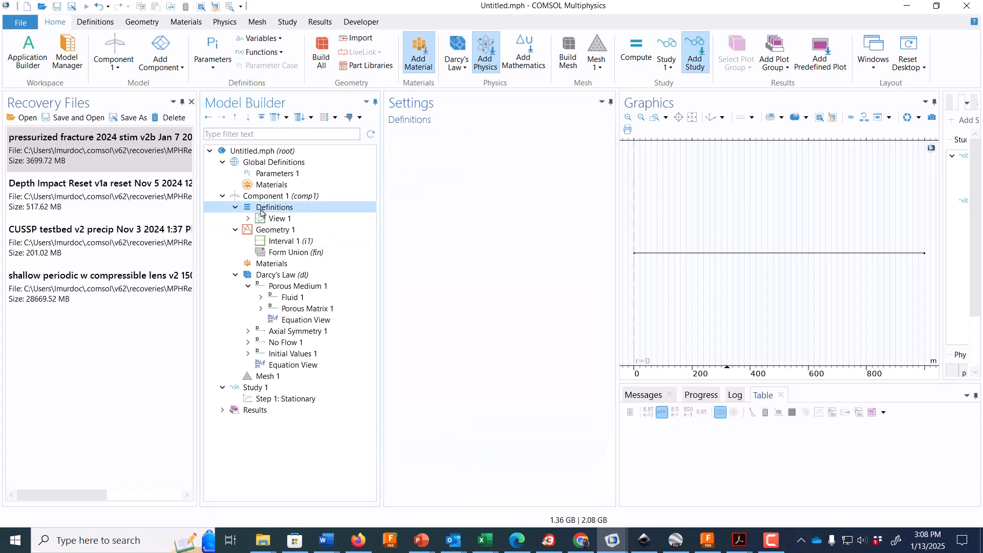
{"action": "right_click", "coordinate": [262, 211]}
{"action": "key", "text": "Escape"}
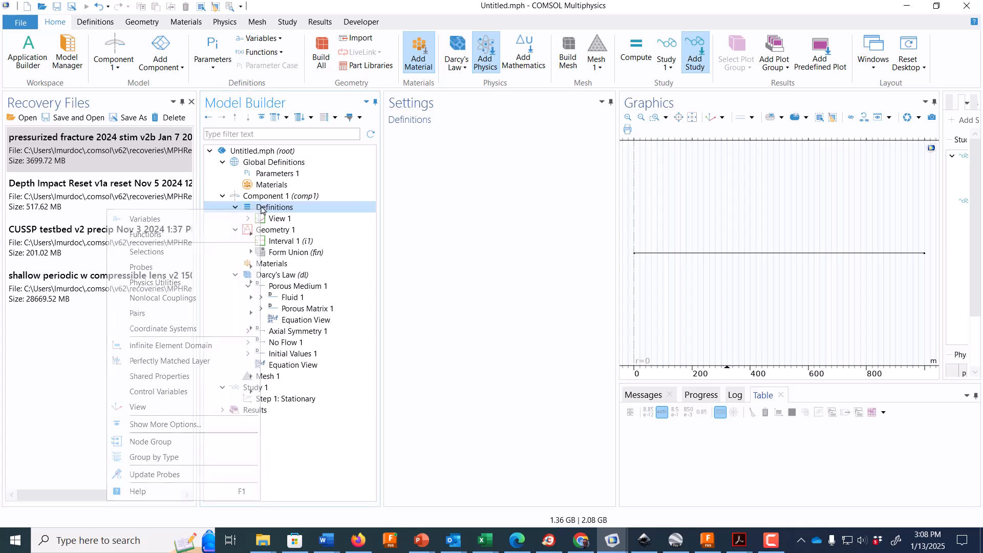
{"action": "right_click", "coordinate": [261, 210]}
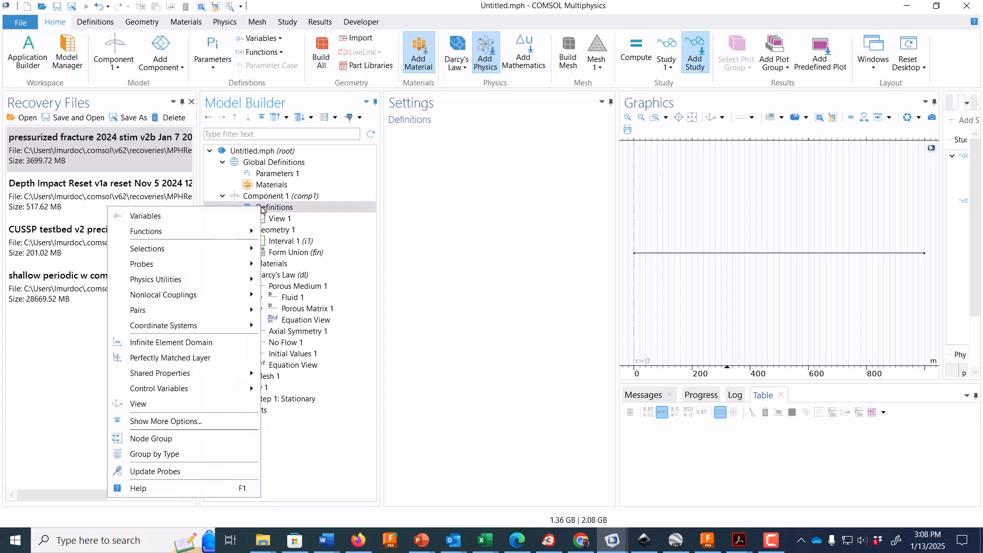
{"action": "left_click", "coordinate": [246, 216]}
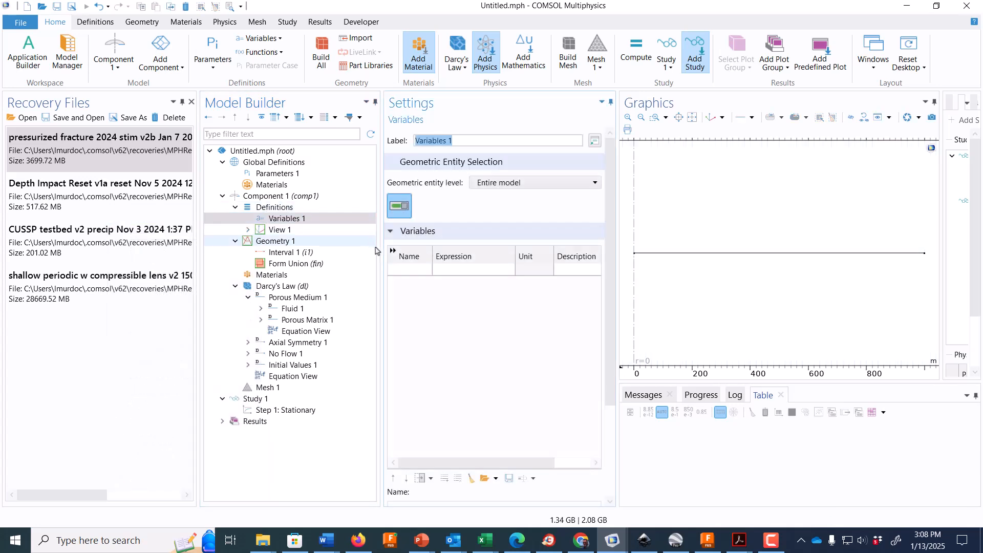
{"action": "left_click", "coordinate": [484, 478]}
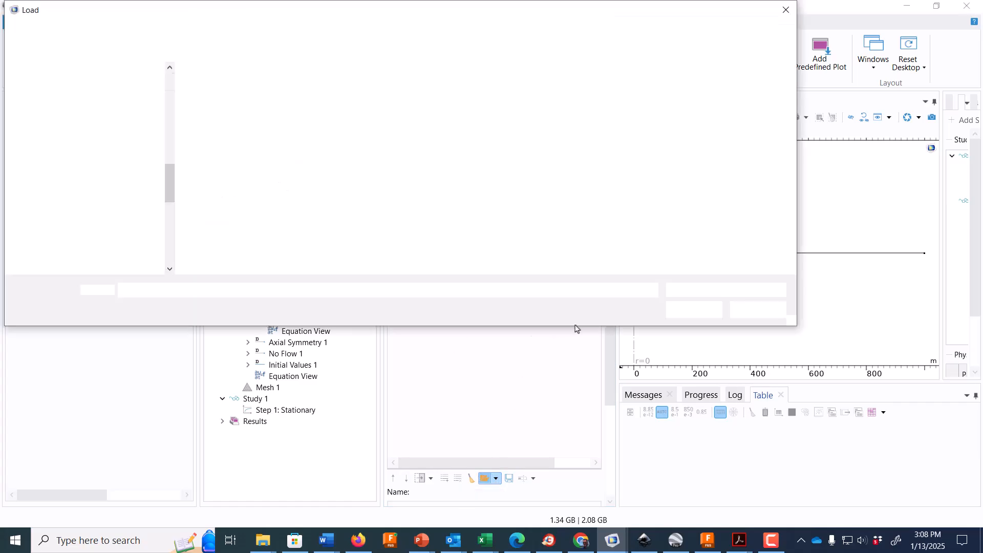
{"action": "left_click", "coordinate": [233, 94]}
{"action": "left_click", "coordinate": [693, 311]}
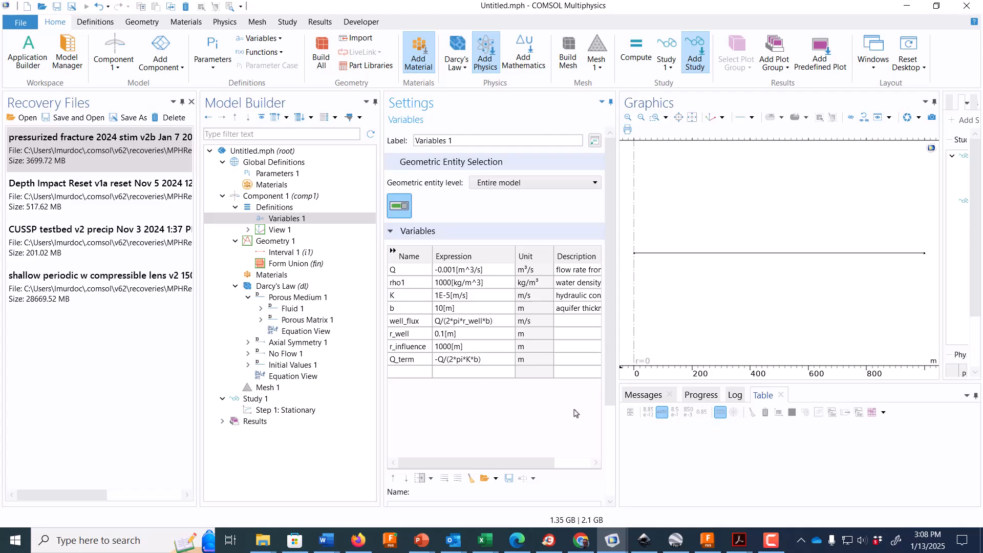
Set the density of Fluid 1 under Darcy's Law to user defined, using the variable rho1
{"action": "left_click", "coordinate": [290, 286]}
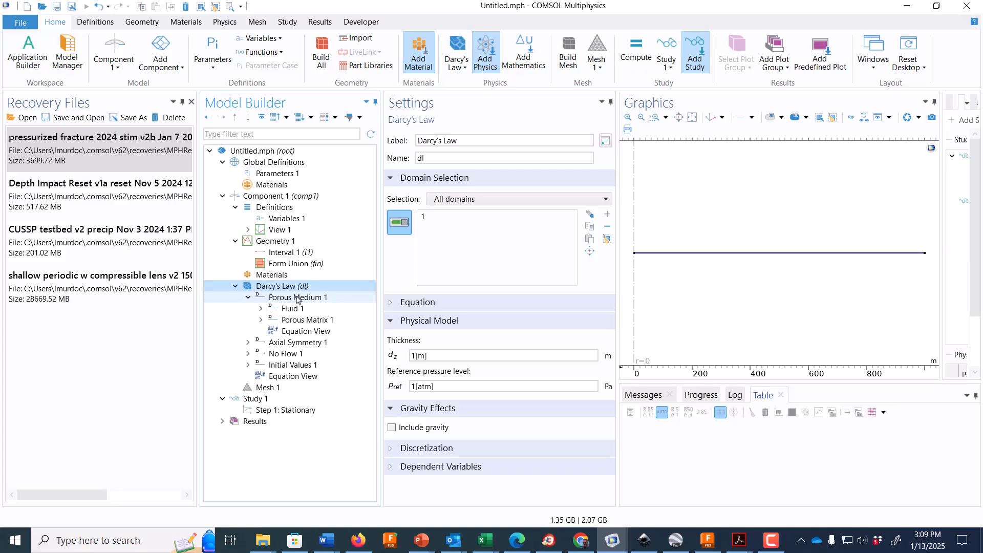
{"action": "left_click", "coordinate": [297, 298]}
{"action": "left_click", "coordinate": [284, 286]}
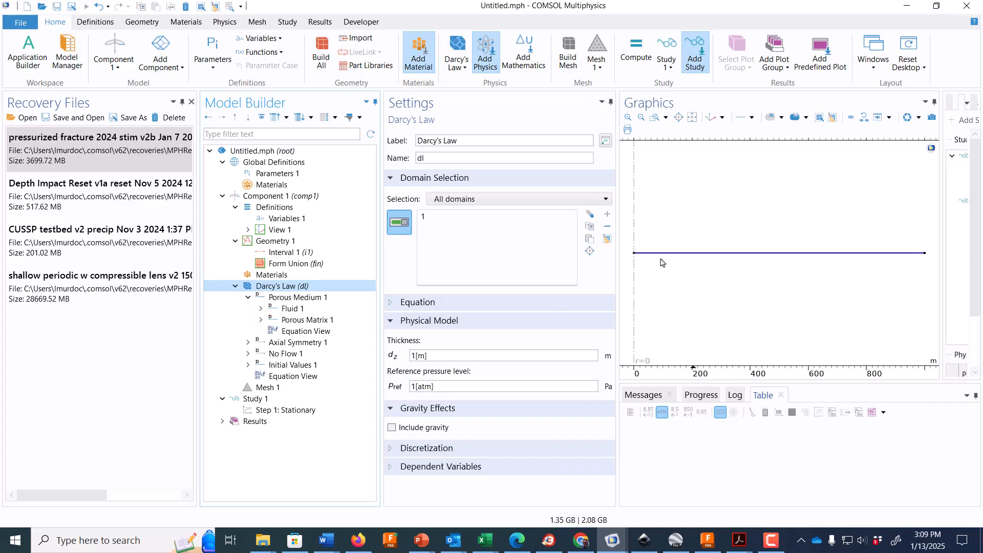
{"action": "left_click", "coordinate": [328, 309]}
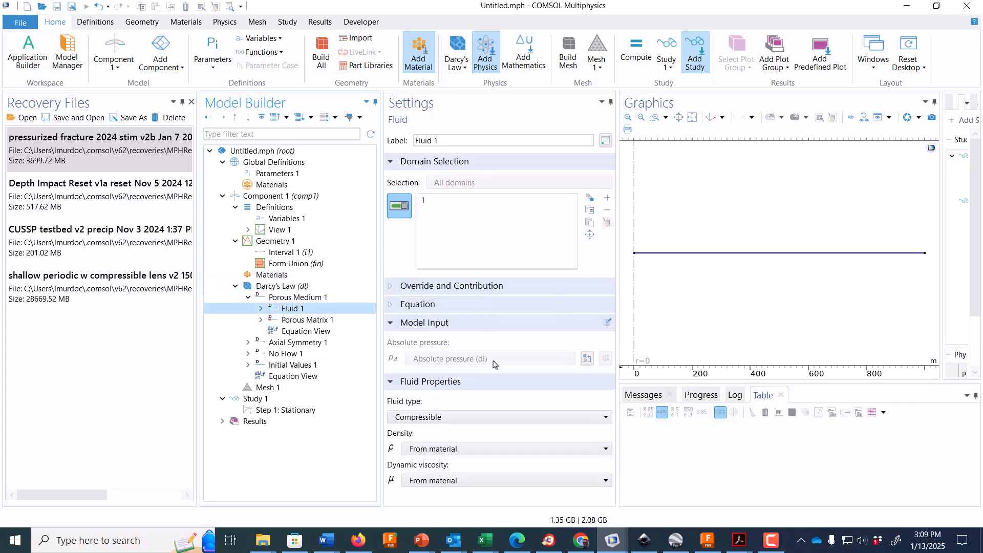
{"action": "left_click", "coordinate": [453, 449]}
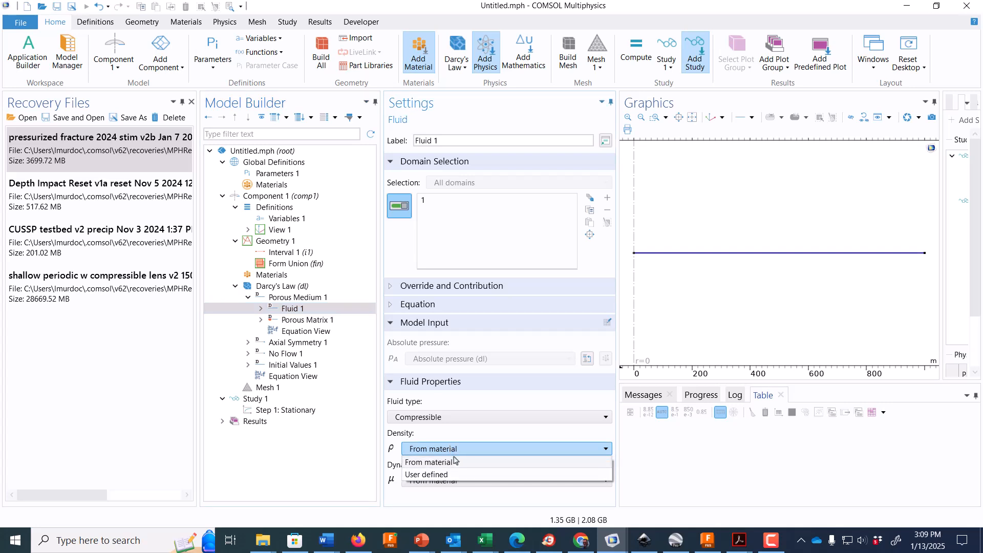
{"action": "left_click", "coordinate": [290, 223]}
{"action": "left_click", "coordinate": [288, 220]}
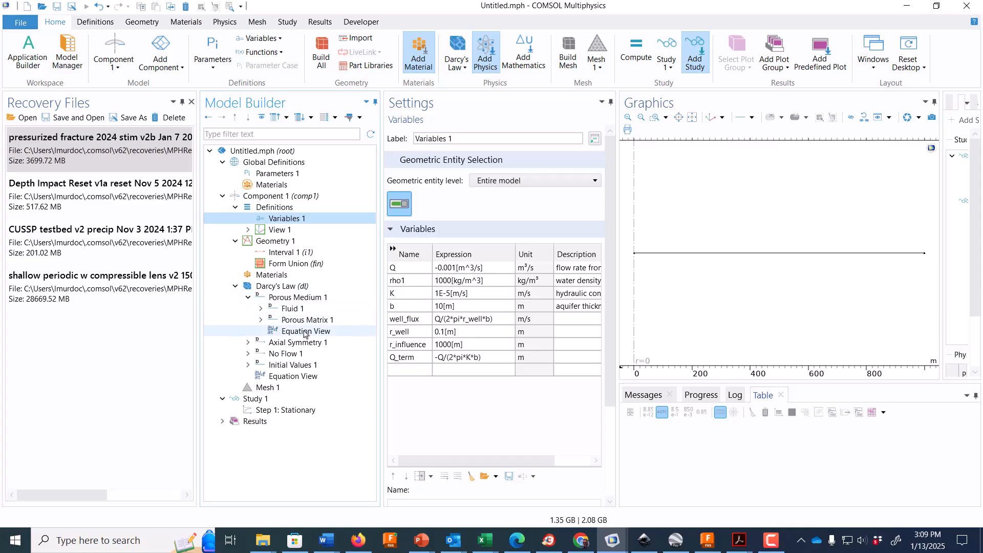
{"action": "left_click", "coordinate": [290, 309]}
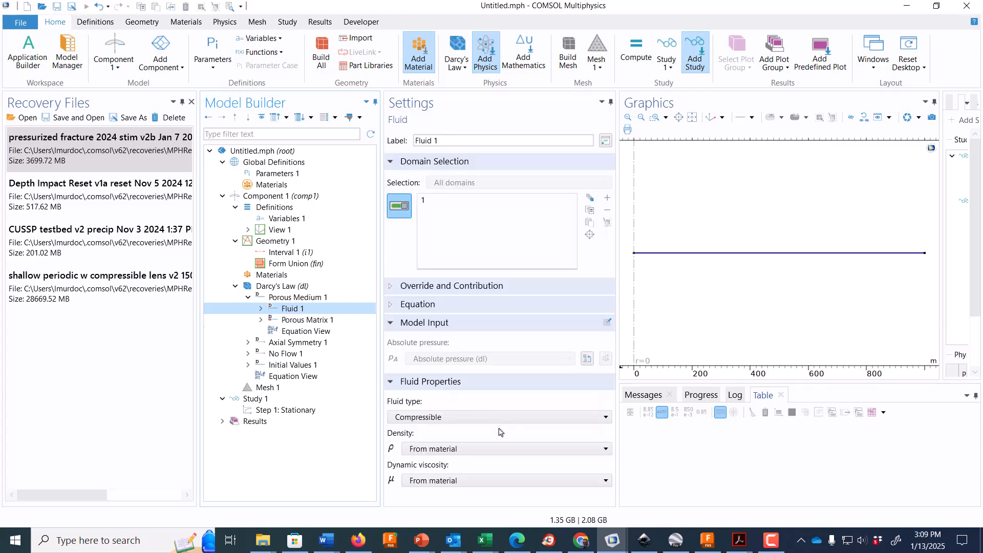
{"action": "left_click", "coordinate": [464, 449]}
{"action": "left_click", "coordinate": [460, 474]}
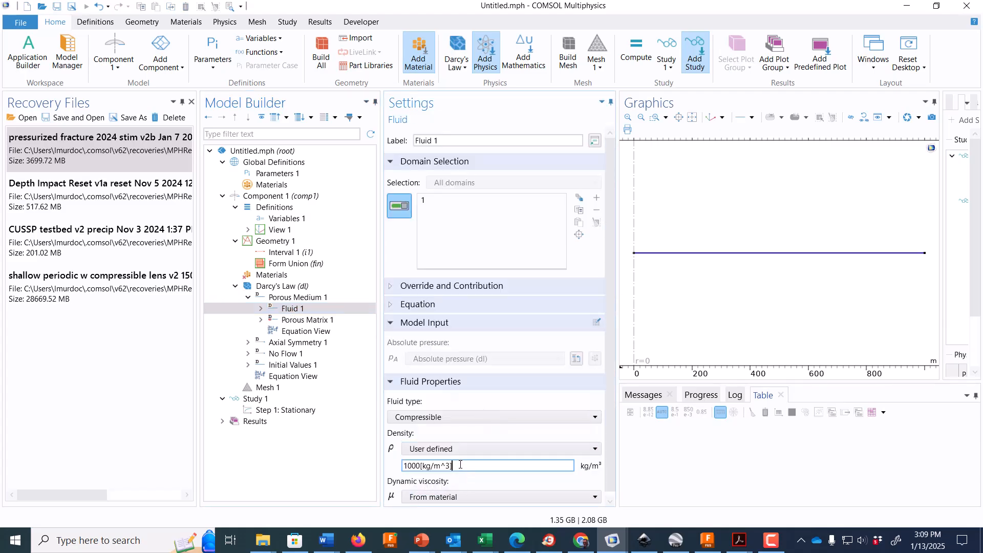
{"action": "left_click_drag", "start_coordinate": [460, 466], "coordinate": [391, 460]}
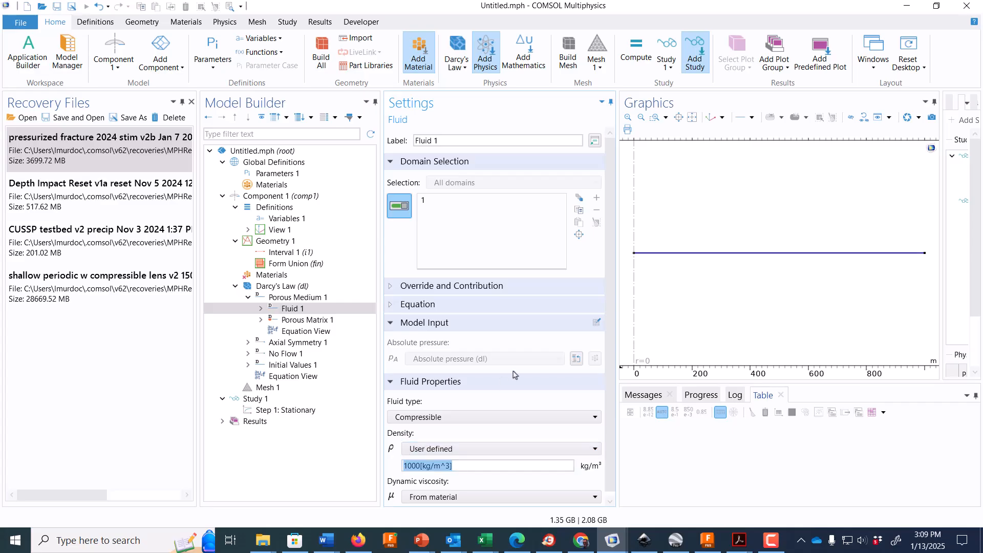
{"action": "type", "text": "rho1"}
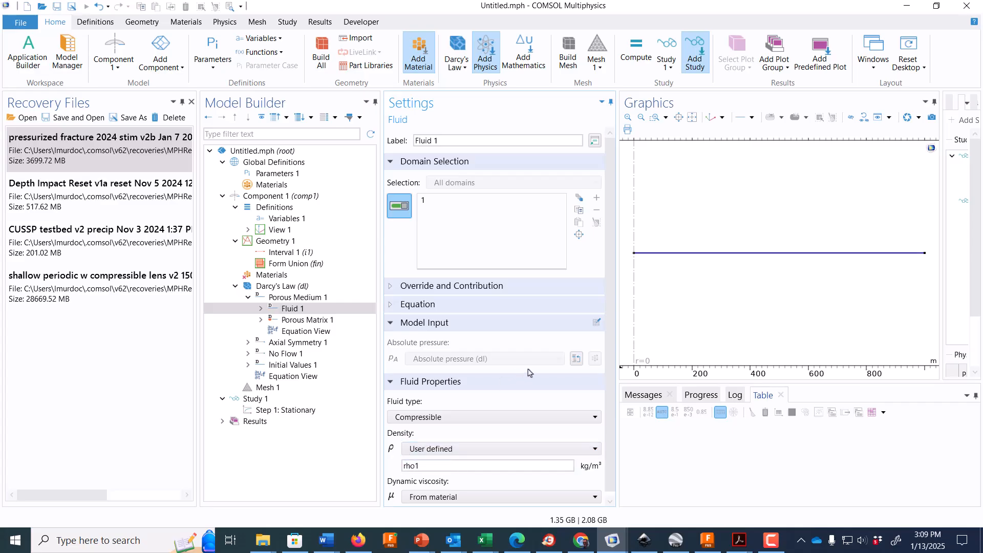
Set the dynamic viscosity of Fluid 1 to user defined, with the value 1e-3[Pa*s]
{"action": "scroll", "coordinate": [517, 374], "scroll_direction": "down", "scroll_amount": 1}
{"action": "left_click", "coordinate": [535, 492]}
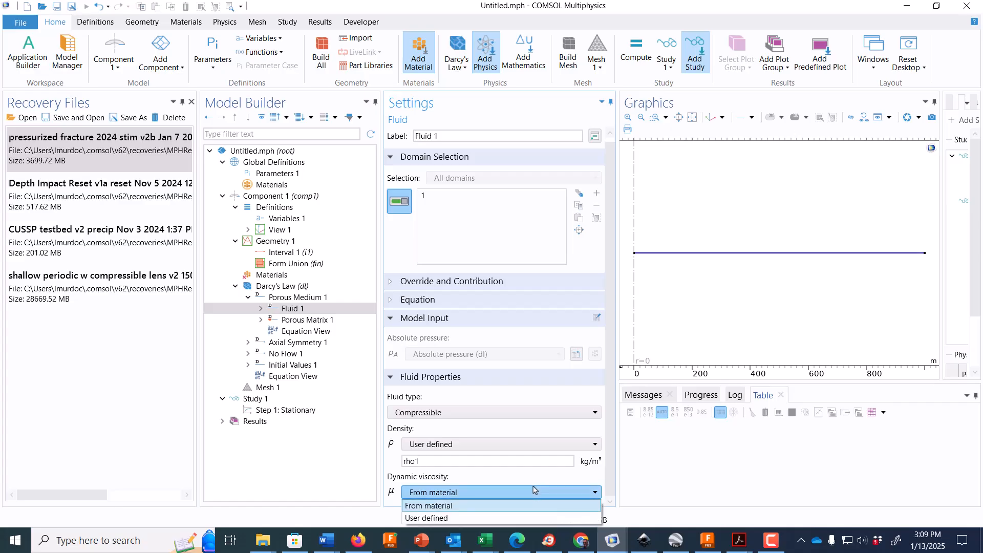
{"action": "left_click", "coordinate": [532, 517]}
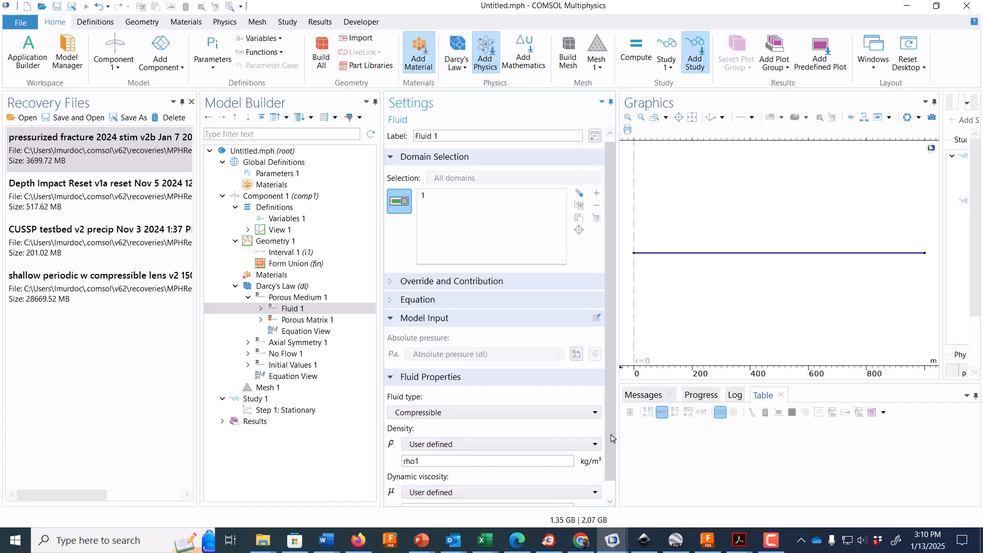
{"action": "scroll", "coordinate": [611, 427], "scroll_direction": "down", "scroll_amount": 1}
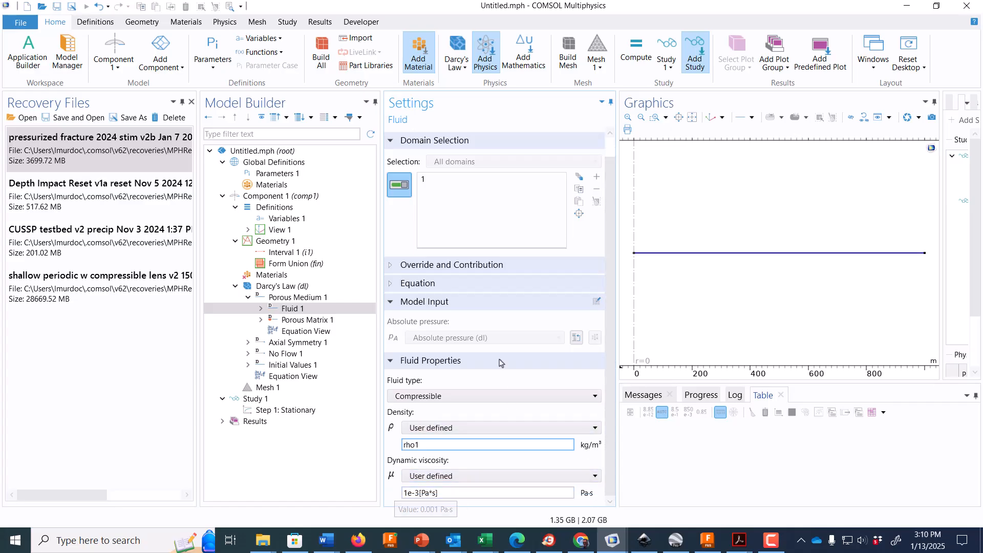
Set the porosity of Porous Matrix 1 under Darcy's Law to user defined, with the value 0.1
{"action": "left_click", "coordinate": [323, 322]}
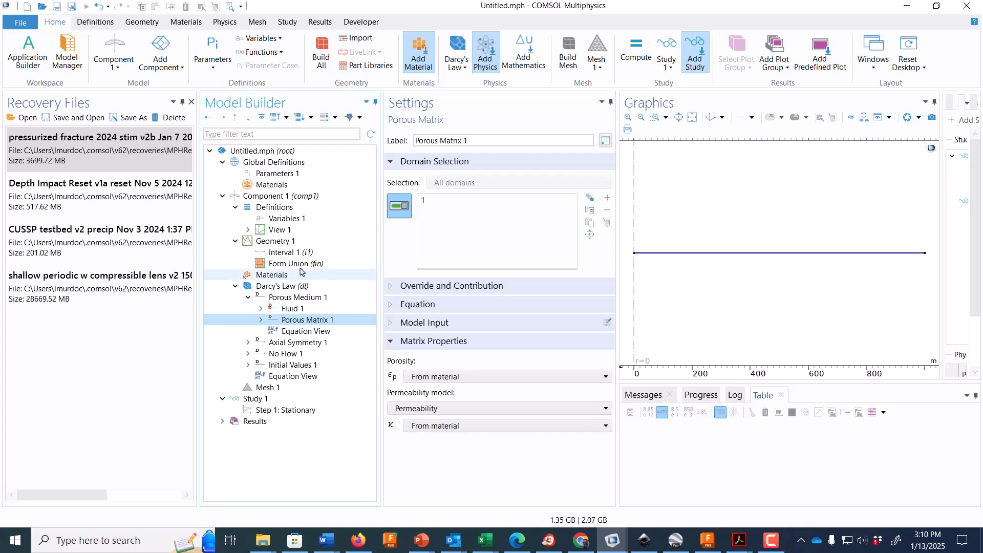
{"action": "left_click", "coordinate": [285, 219]}
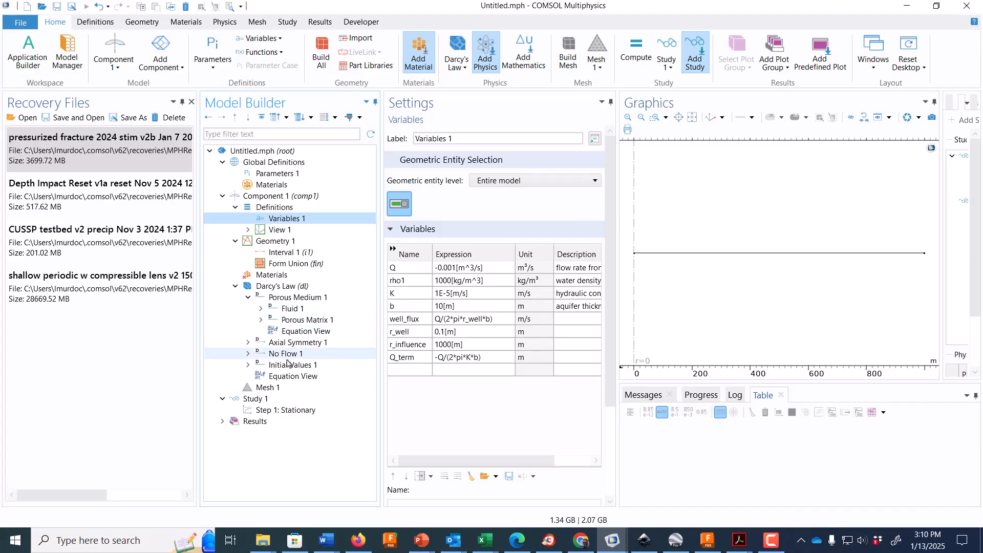
{"action": "left_click", "coordinate": [305, 320]}
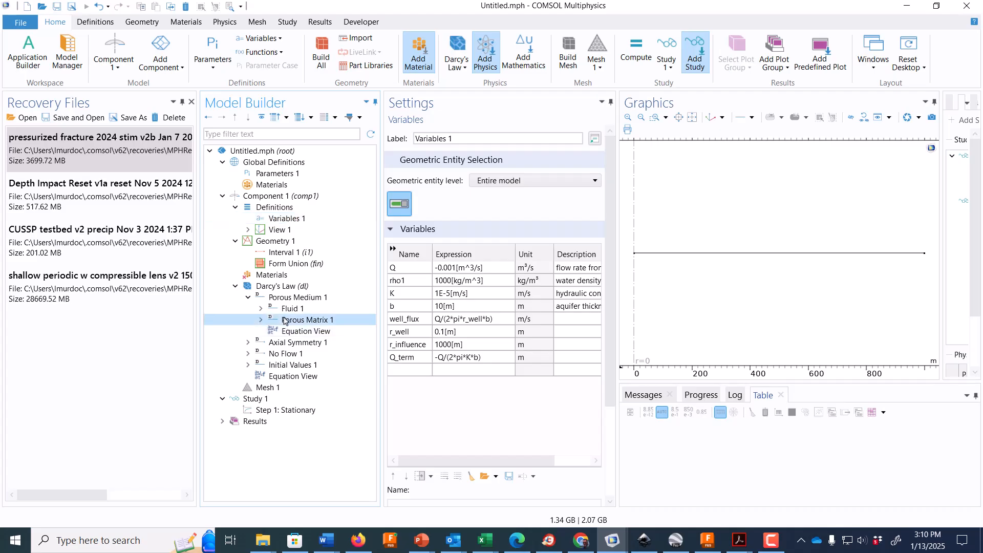
{"action": "left_click", "coordinate": [451, 377]}
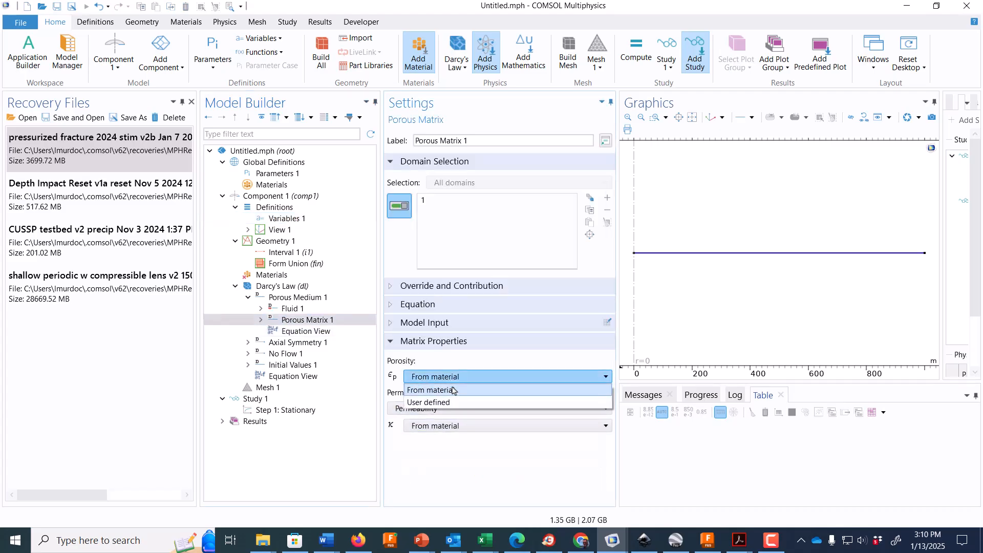
{"action": "left_click", "coordinate": [451, 400]}
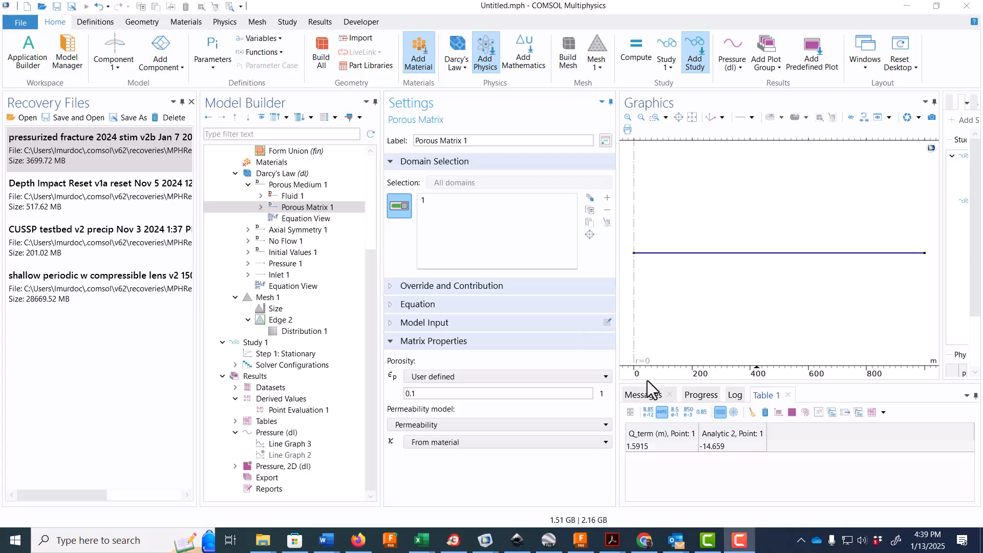
Set the matrix permeability model to Hydraulic conductivity using the variable K, and check K's definition in Variables 1
{"action": "left_click", "coordinate": [417, 426]}
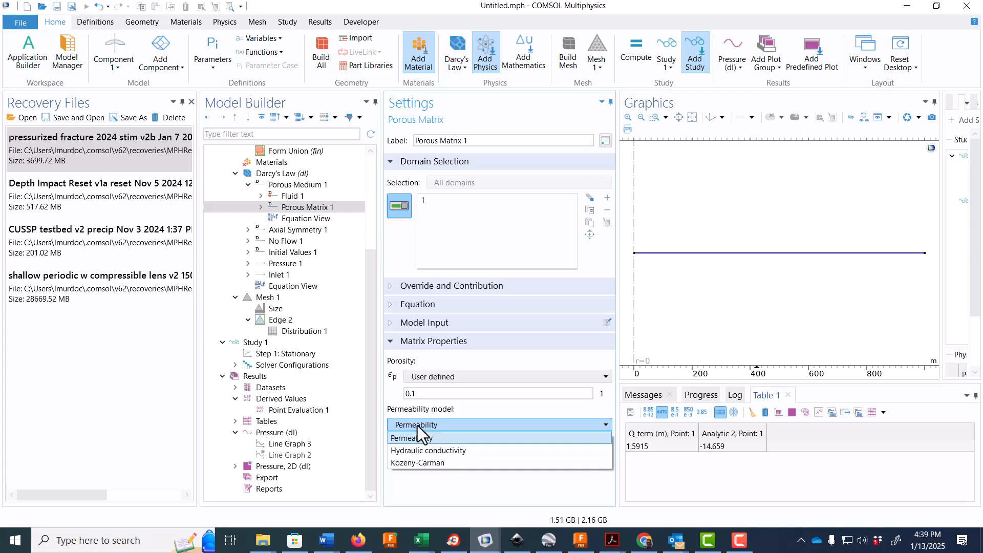
{"action": "left_click", "coordinate": [429, 452]}
{"action": "left_click", "coordinate": [424, 442]}
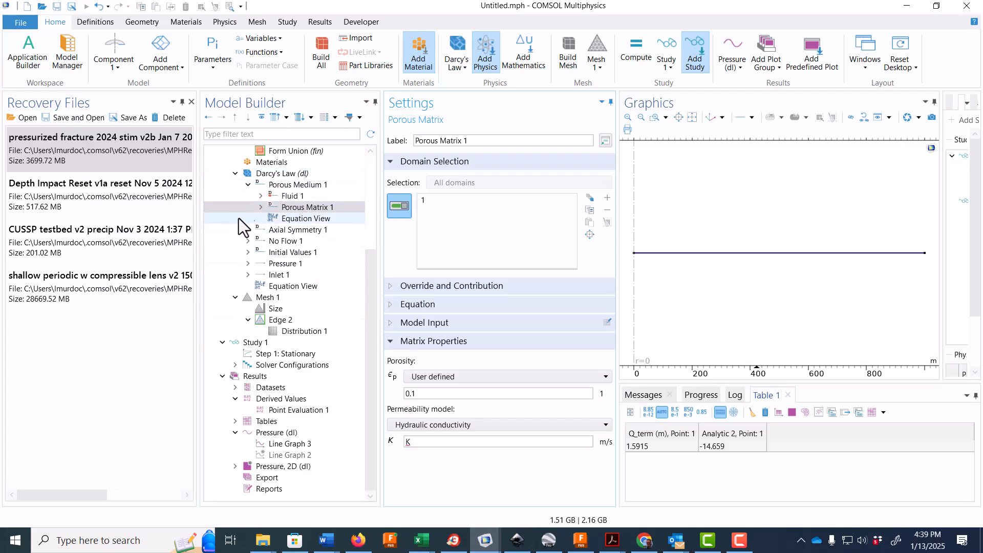
{"action": "scroll", "coordinate": [266, 220], "scroll_direction": "up", "scroll_amount": 2}
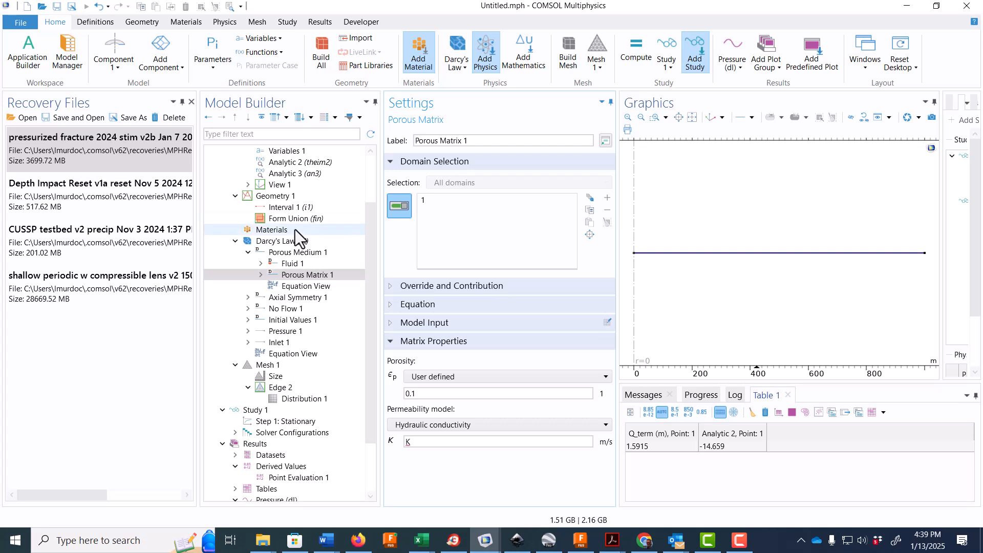
{"action": "scroll", "coordinate": [290, 221], "scroll_direction": "up", "scroll_amount": 2}
{"action": "left_click", "coordinate": [292, 220]}
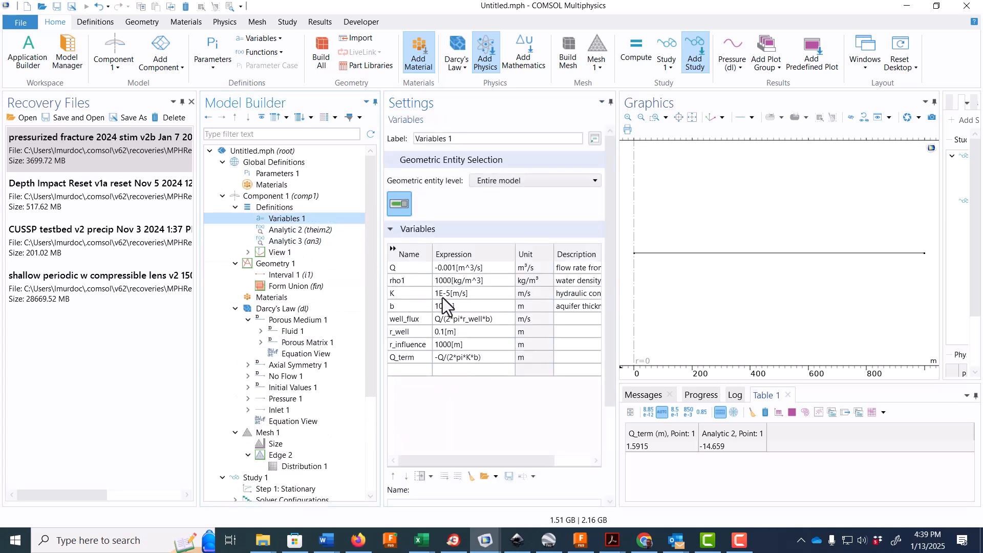
{"action": "left_click_drag", "start_coordinate": [366, 327], "coordinate": [379, 438]}
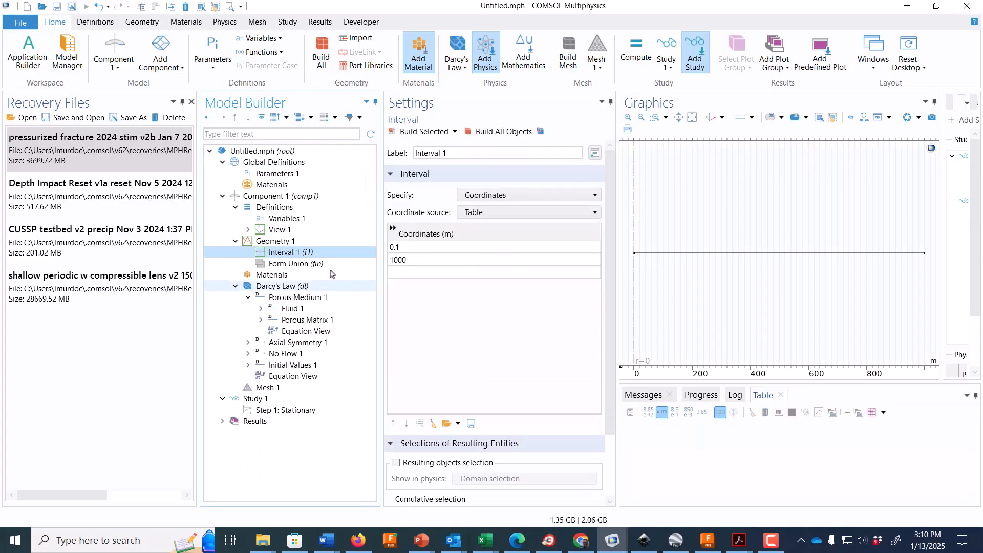
{"action": "left_click", "coordinate": [285, 219]}
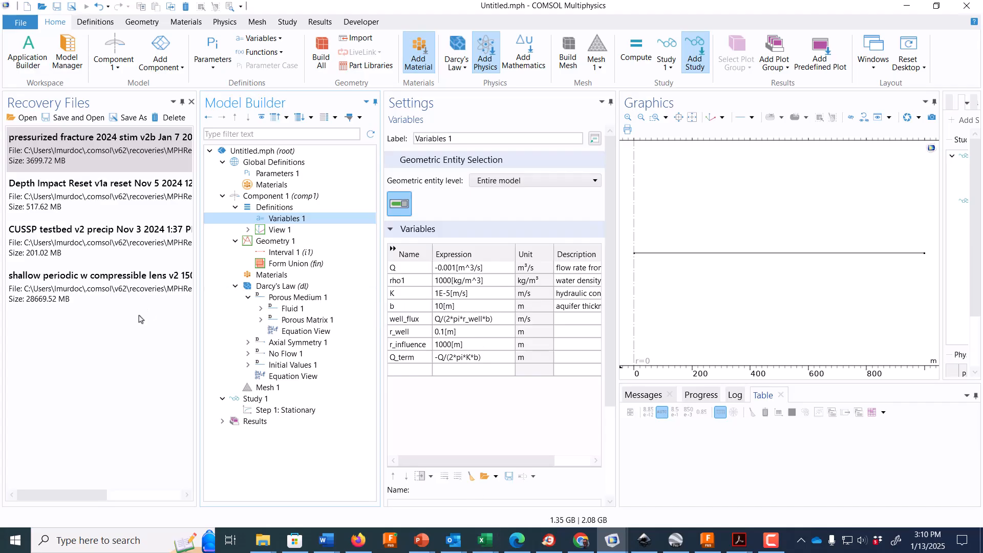
Add a Pressure condition to Darcy's Law and assign it to the outer end point of the interval, at 1000 m
{"action": "left_click", "coordinate": [279, 288]}
{"action": "right_click", "coordinate": [279, 288]}
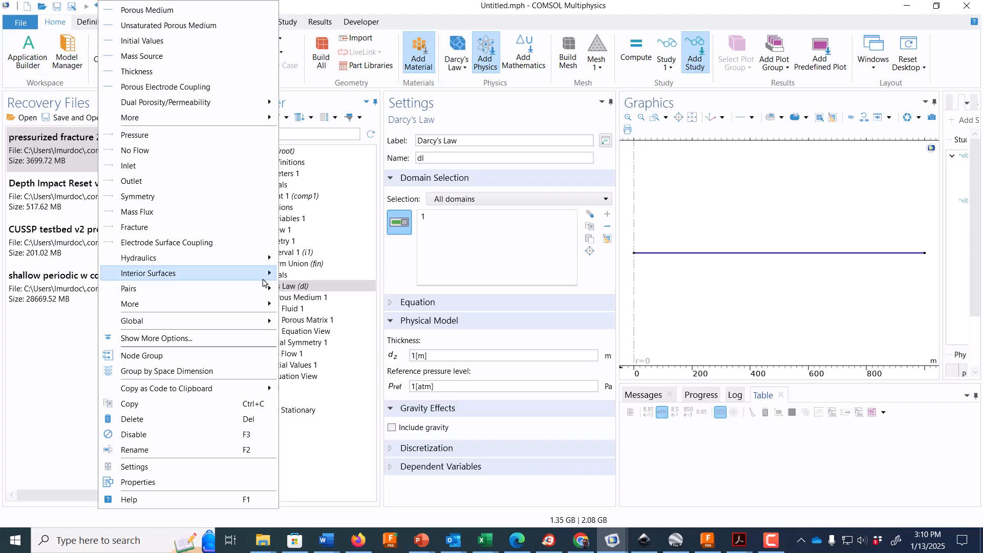
{"action": "left_click", "coordinate": [192, 136]}
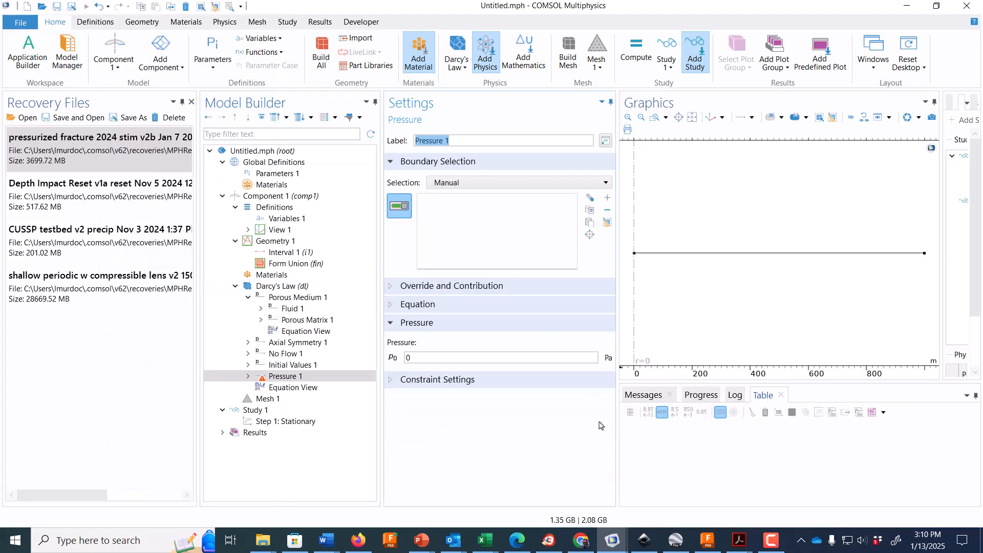
{"action": "left_click", "coordinate": [924, 253]}
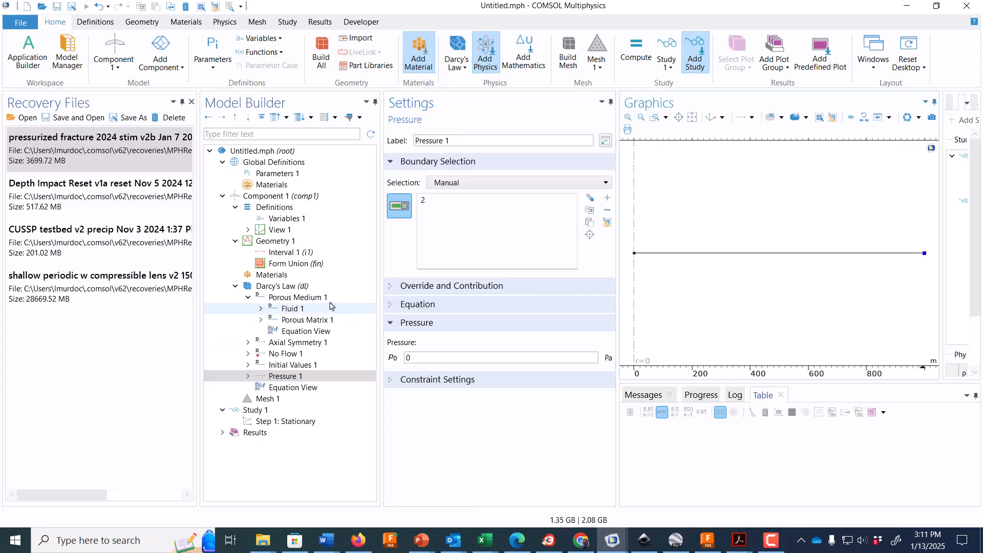
Add an Inlet to Darcy's Law at the well end of the interval, with the normal inflow velocity well_flux
{"action": "right_click", "coordinate": [262, 286]}
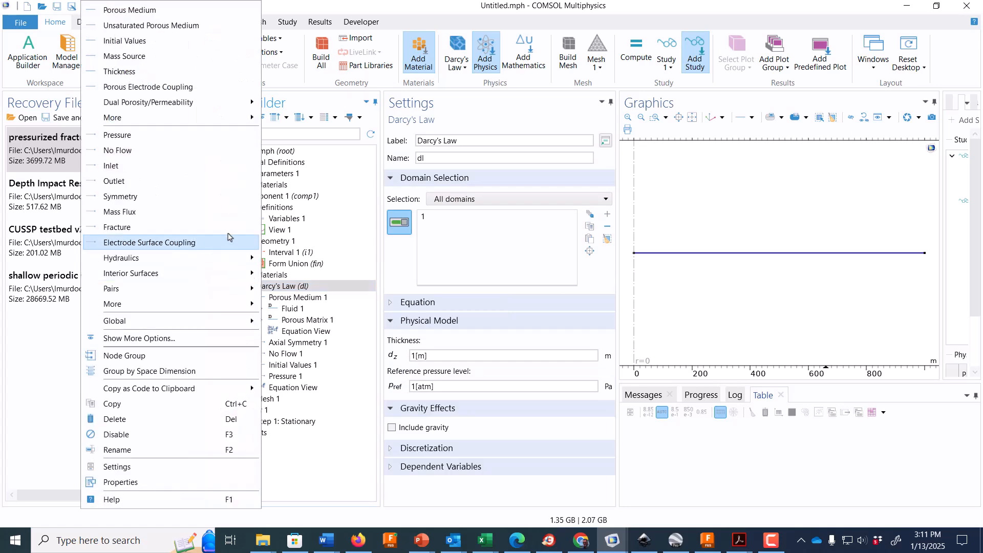
{"action": "left_click", "coordinate": [220, 166]}
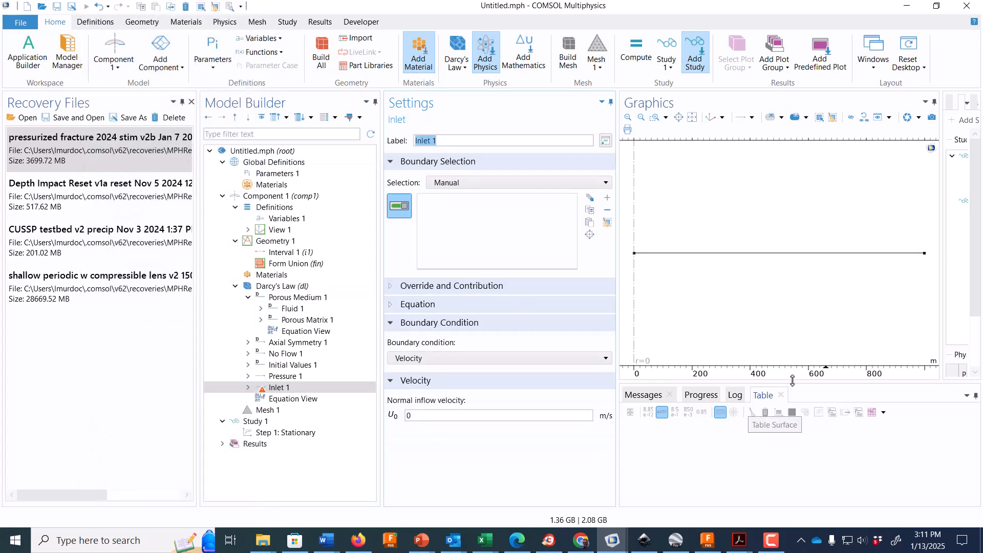
{"action": "left_click", "coordinate": [634, 253]}
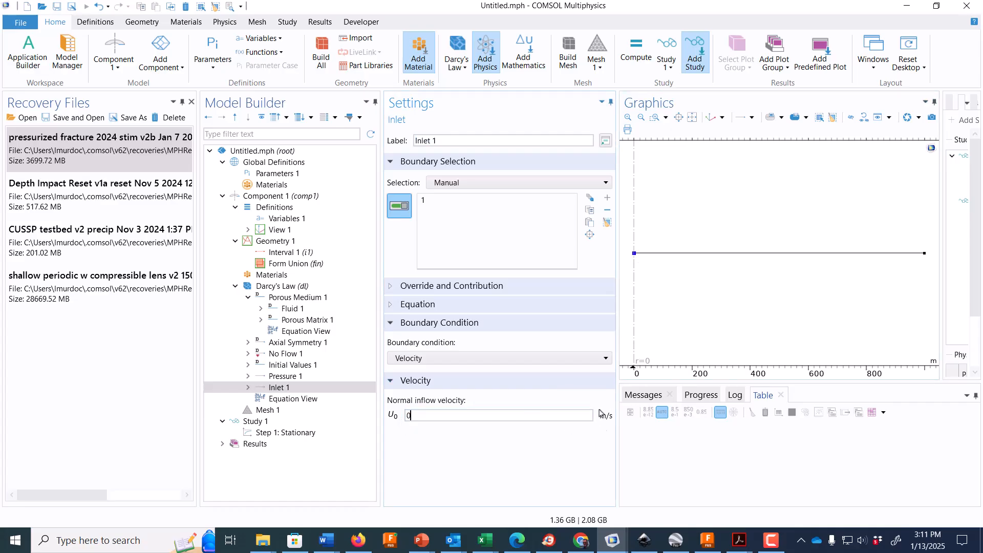
{"action": "left_click", "coordinate": [283, 218]}
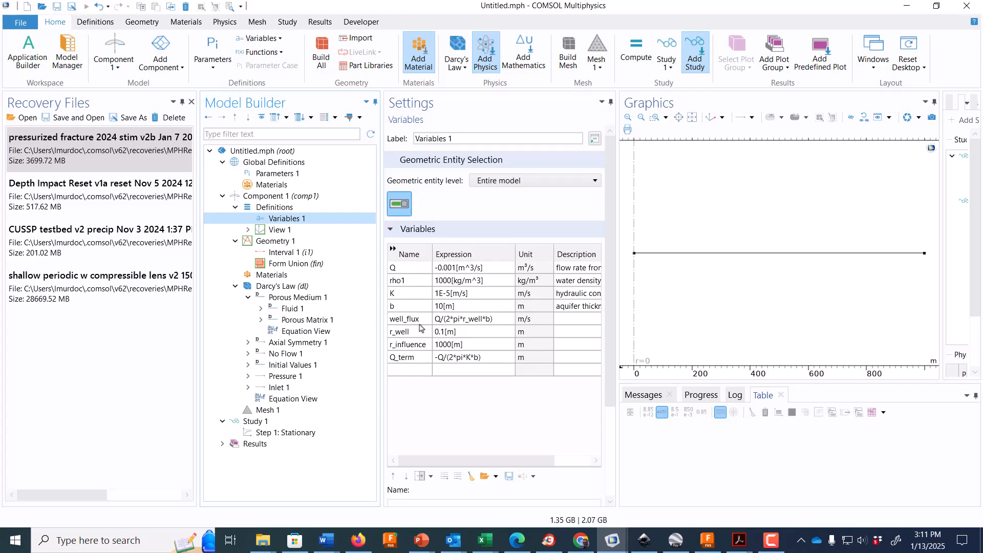
{"action": "left_click", "coordinate": [279, 387]}
{"action": "left_click", "coordinate": [438, 416]}
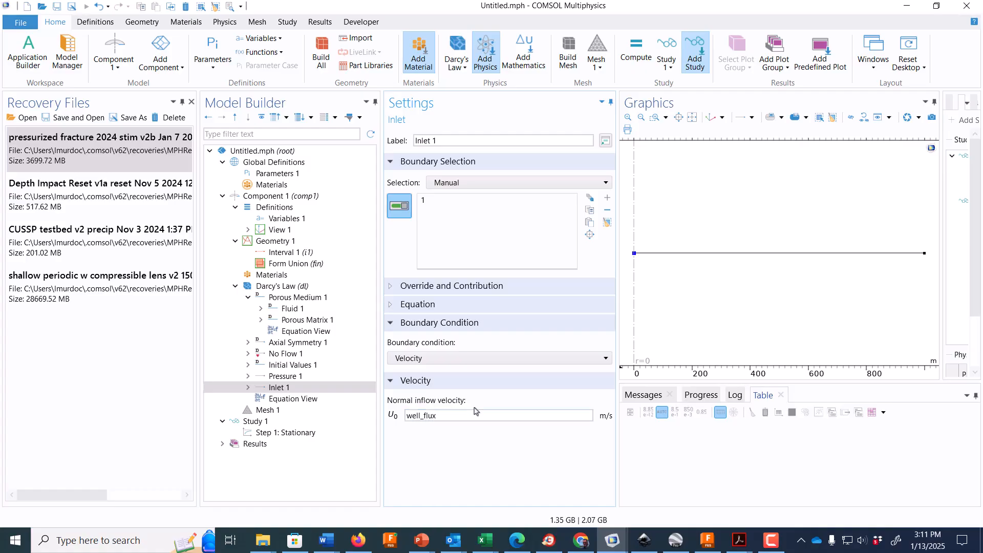
{"action": "left_click", "coordinate": [326, 378]}
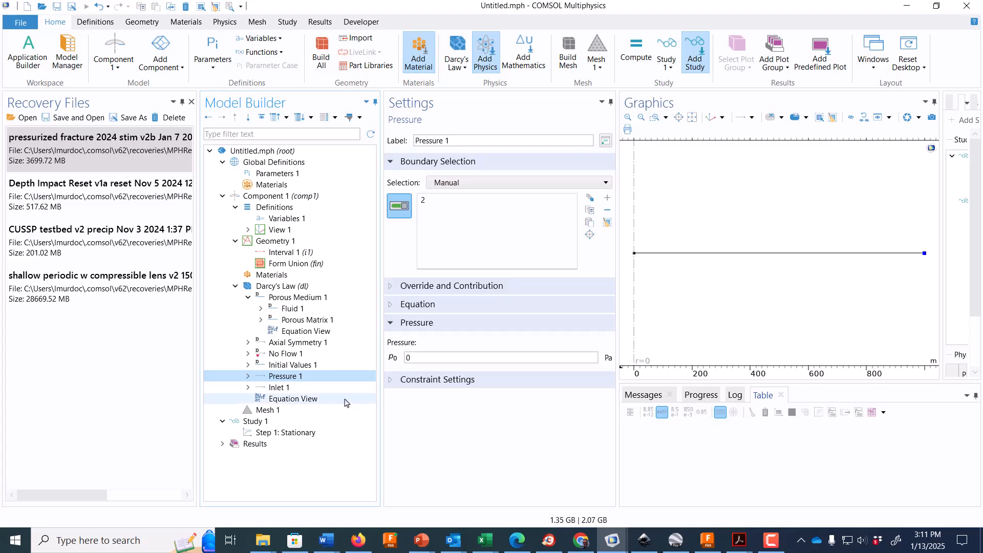
{"action": "left_click", "coordinate": [326, 391]}
Add an Edge with a Distribution of 50 elements to Mesh 1 and build the mesh
{"action": "left_click", "coordinate": [266, 410]}
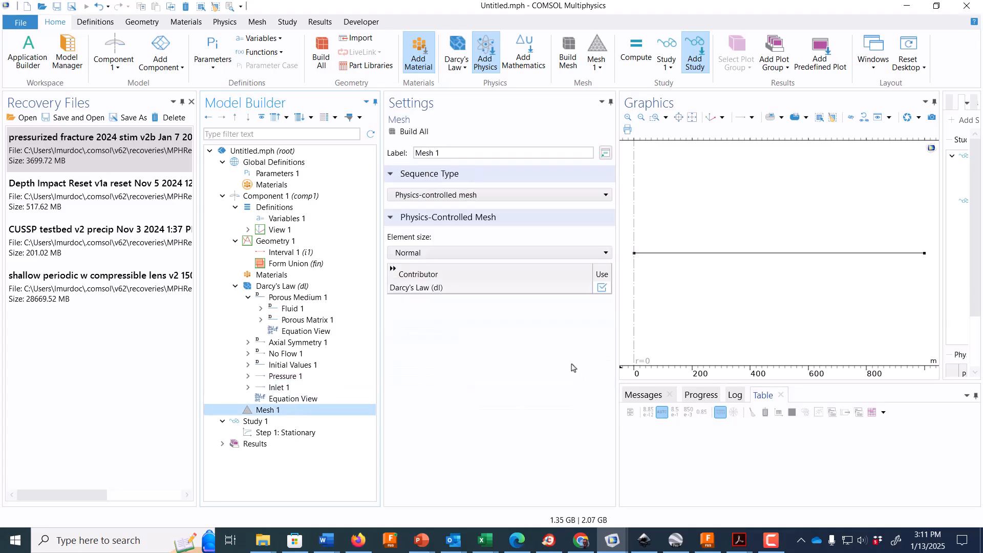
{"action": "left_click", "coordinate": [404, 131]}
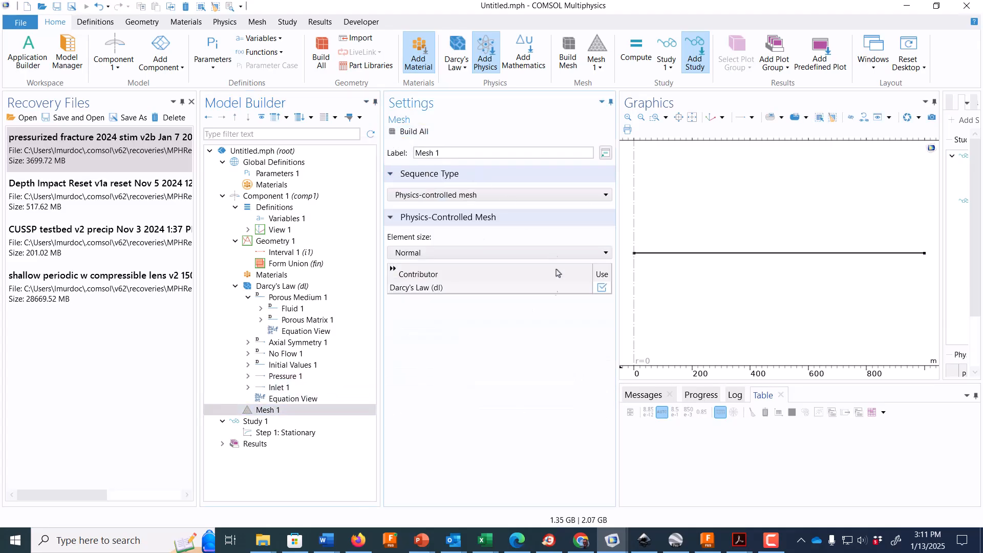
{"action": "right_click", "coordinate": [271, 412]}
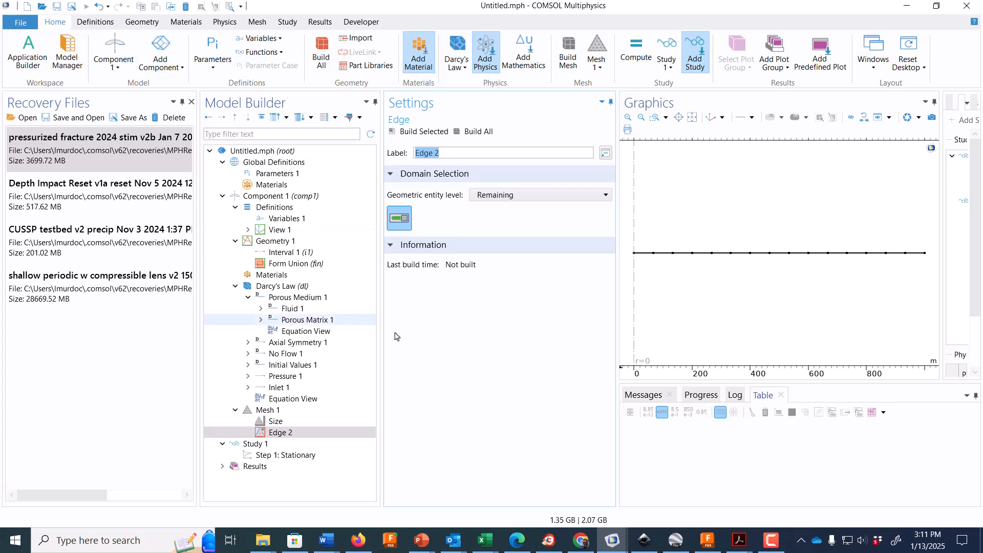
{"action": "right_click", "coordinate": [293, 434]}
{"action": "left_click", "coordinate": [241, 280]}
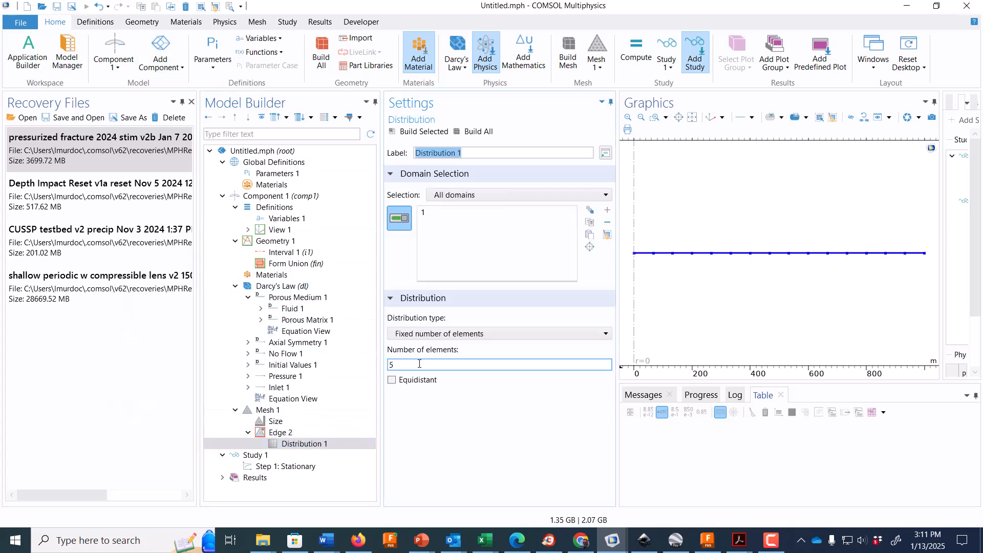
{"action": "left_click_drag", "start_coordinate": [404, 365], "coordinate": [381, 364]}
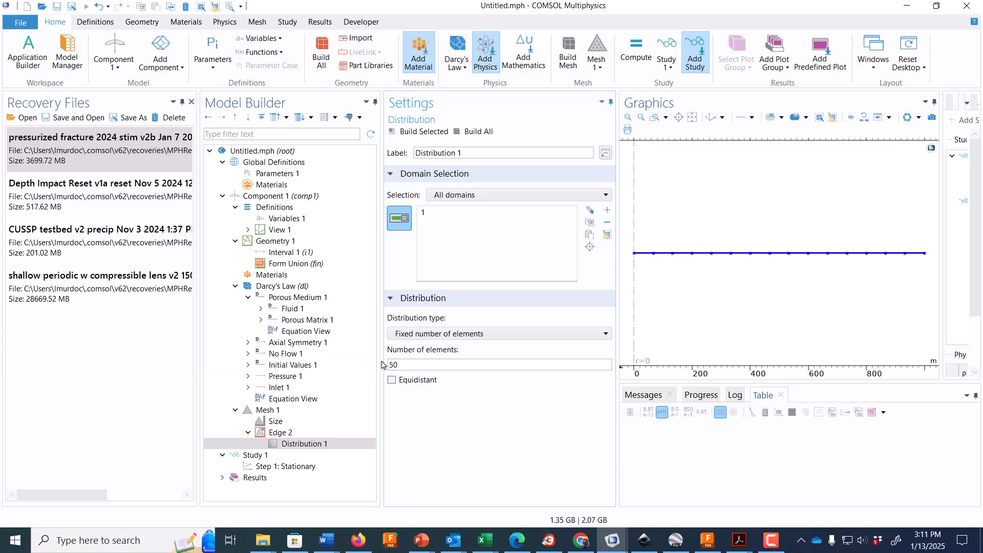
{"action": "left_click", "coordinate": [470, 132]}
Compute Study 1 and switch the x-axis of the resulting pressure plot to a log scale
{"action": "left_click", "coordinate": [254, 454]}
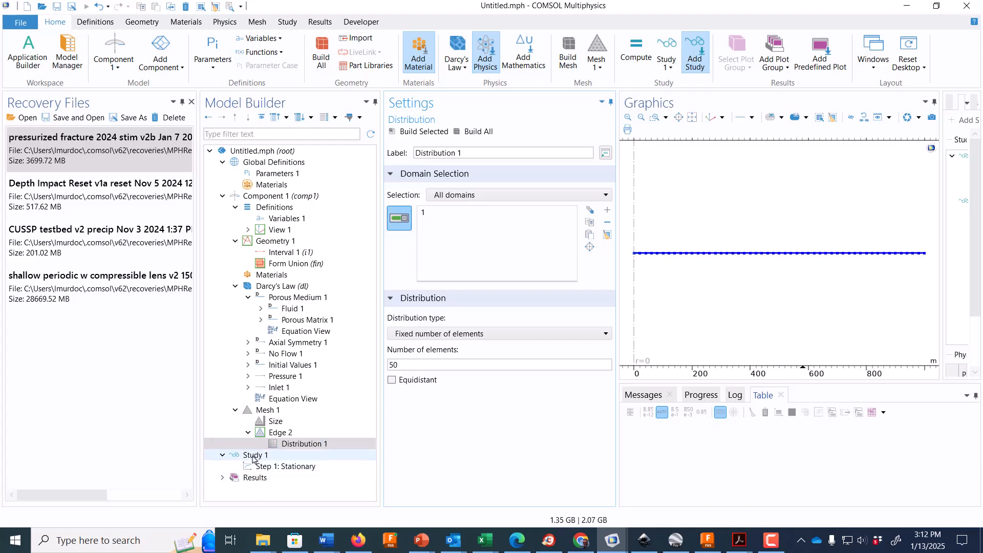
{"action": "left_click", "coordinate": [407, 132]}
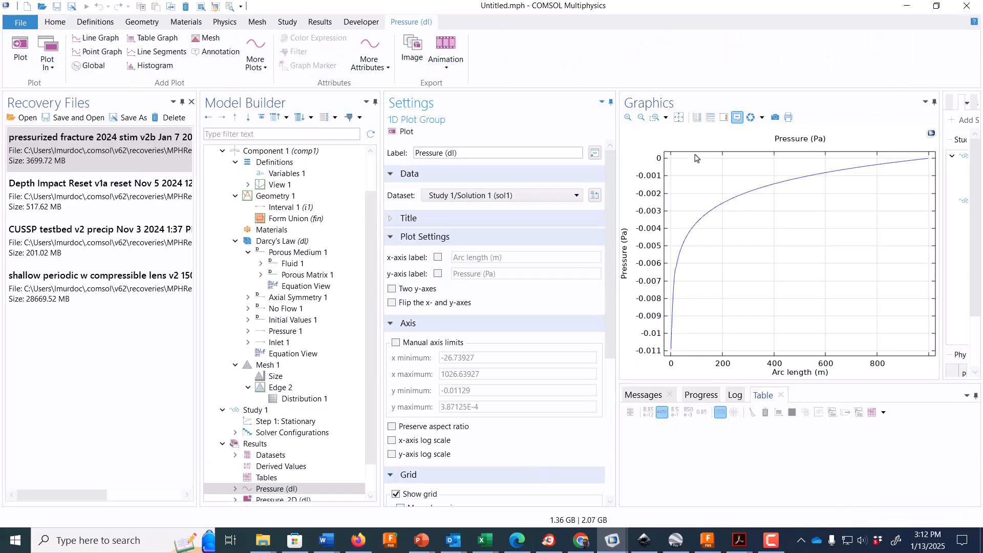
{"action": "left_click", "coordinate": [697, 117]}
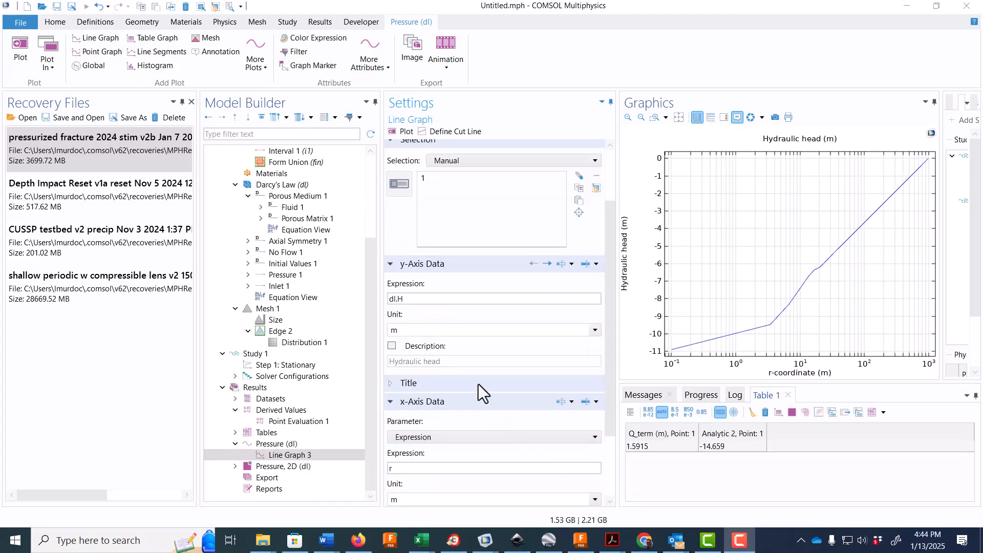
{"action": "left_click", "coordinate": [408, 298]}
{"action": "left_click_drag", "start_coordinate": [407, 299], "coordinate": [382, 299]}
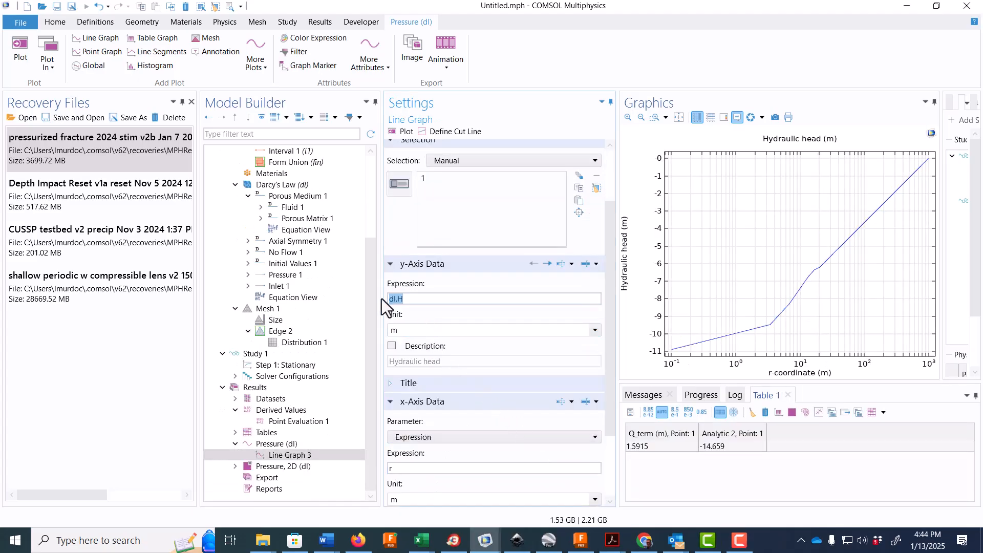
{"action": "left_click", "coordinate": [409, 299]}
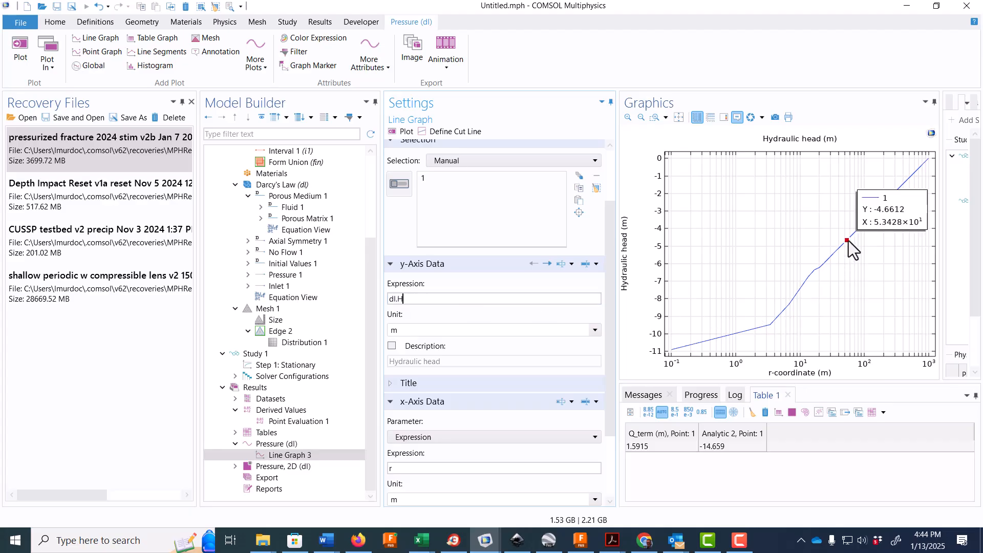
Add an Analytic function to the component's Definitions, and open the existing analytic function theim2
{"action": "left_click_drag", "start_coordinate": [372, 447], "coordinate": [364, 275]}
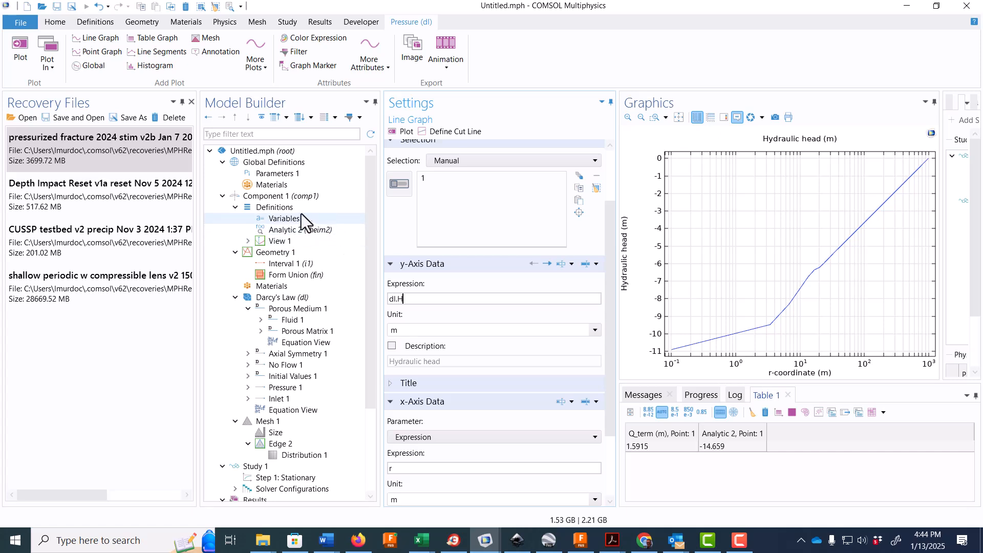
{"action": "left_click", "coordinate": [274, 208]}
{"action": "right_click", "coordinate": [272, 208]}
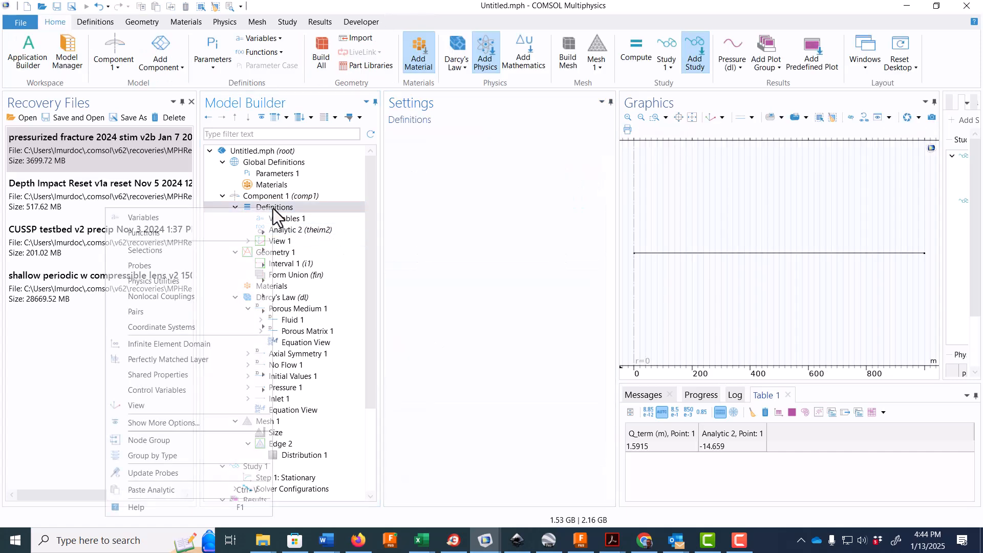
{"action": "mouse_move", "coordinate": [233, 232]}
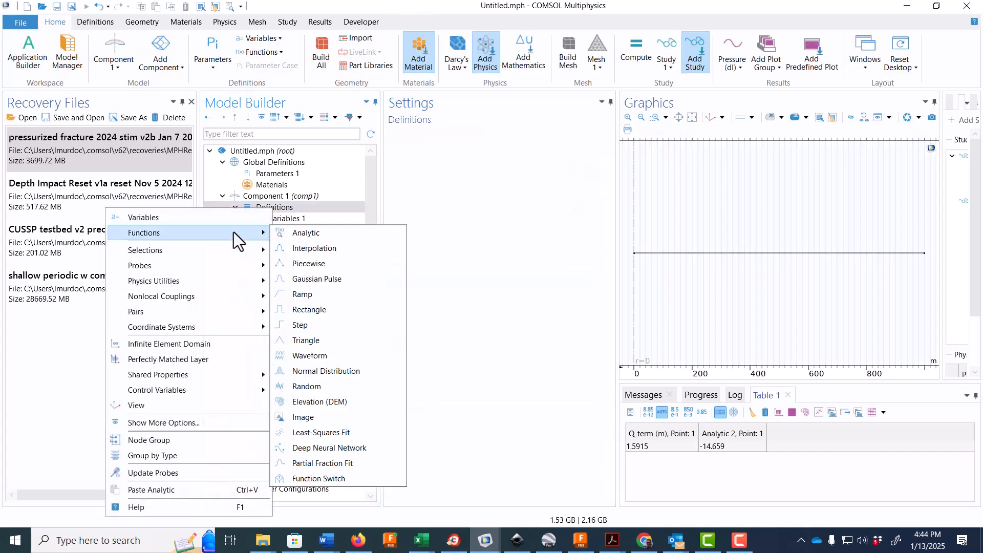
{"action": "left_click", "coordinate": [302, 234]}
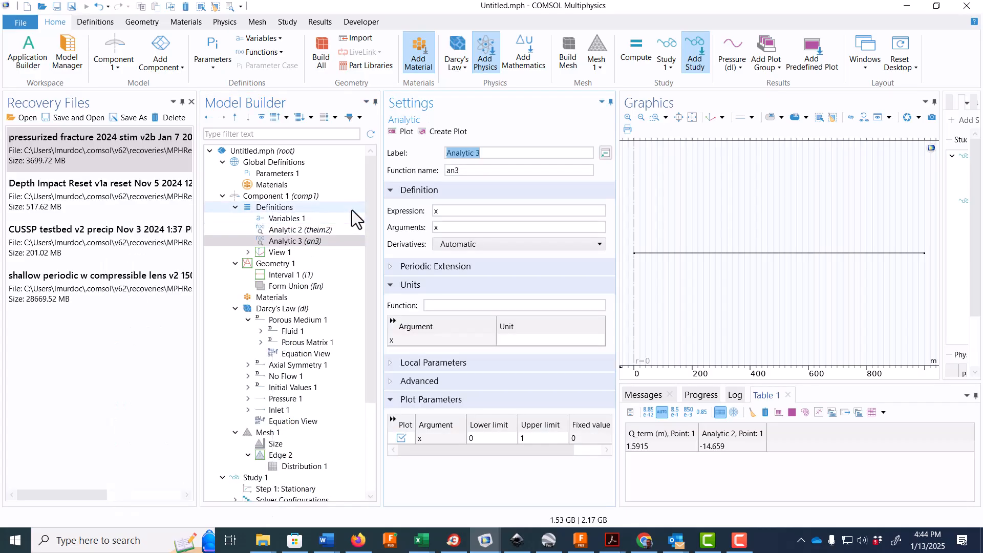
{"action": "left_click", "coordinate": [318, 231]}
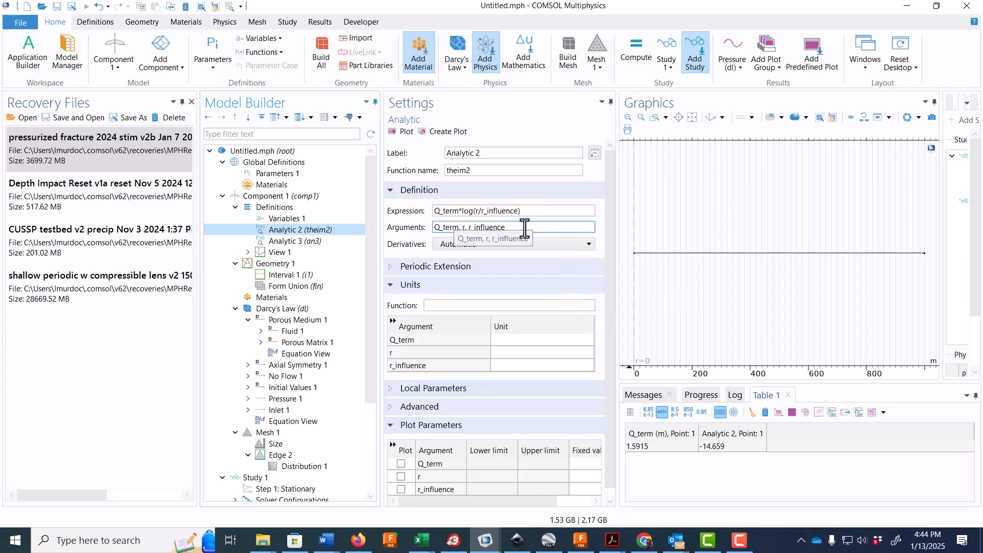
Copy the argument list Q_term, r, r_influence from the analytic function theim2
{"action": "left_click_drag", "start_coordinate": [522, 227], "coordinate": [456, 223]}
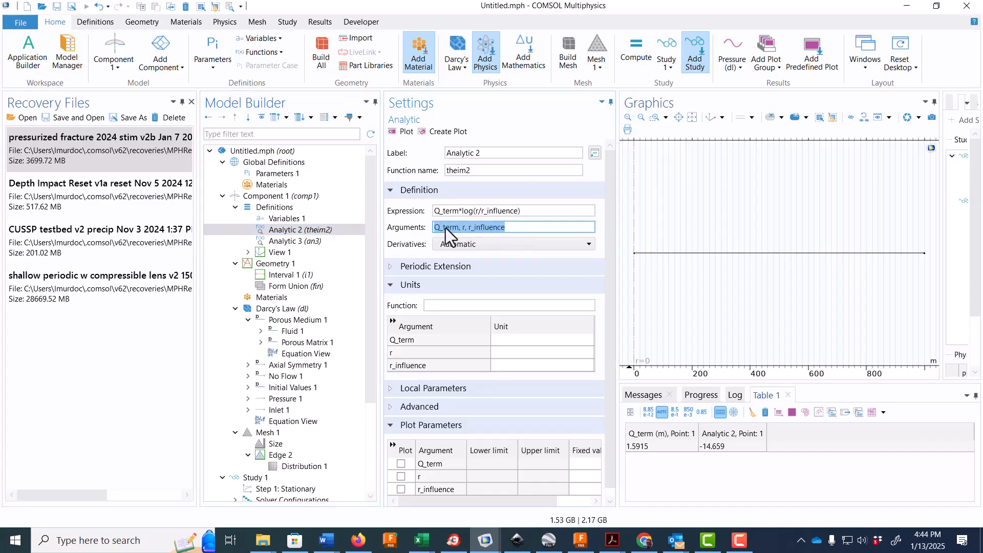
{"action": "right_click", "coordinate": [445, 228]}
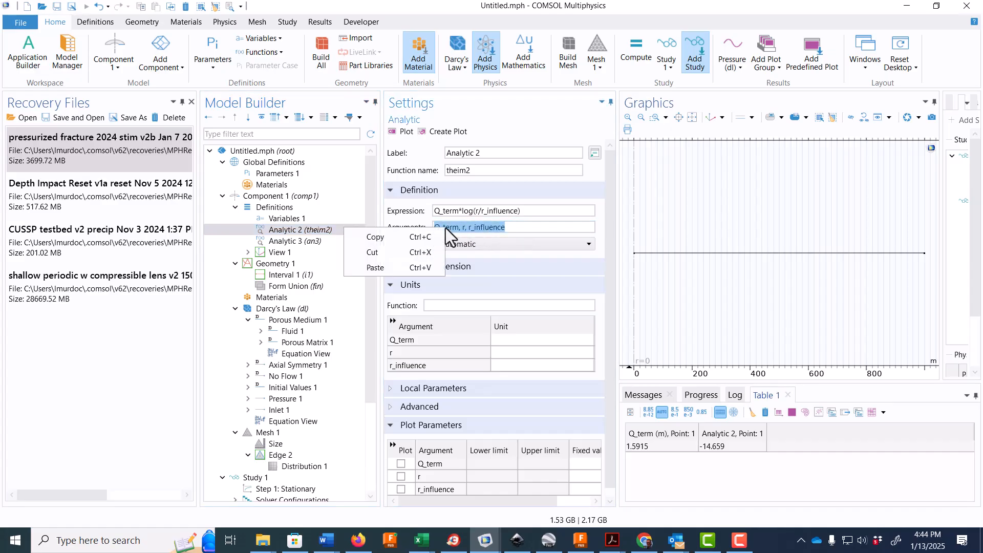
{"action": "left_click", "coordinate": [420, 237]}
Add a second Line Graph to the Pressure (dl) plot group and select the model interval as its domain
{"action": "left_click_drag", "start_coordinate": [368, 362], "coordinate": [374, 455]}
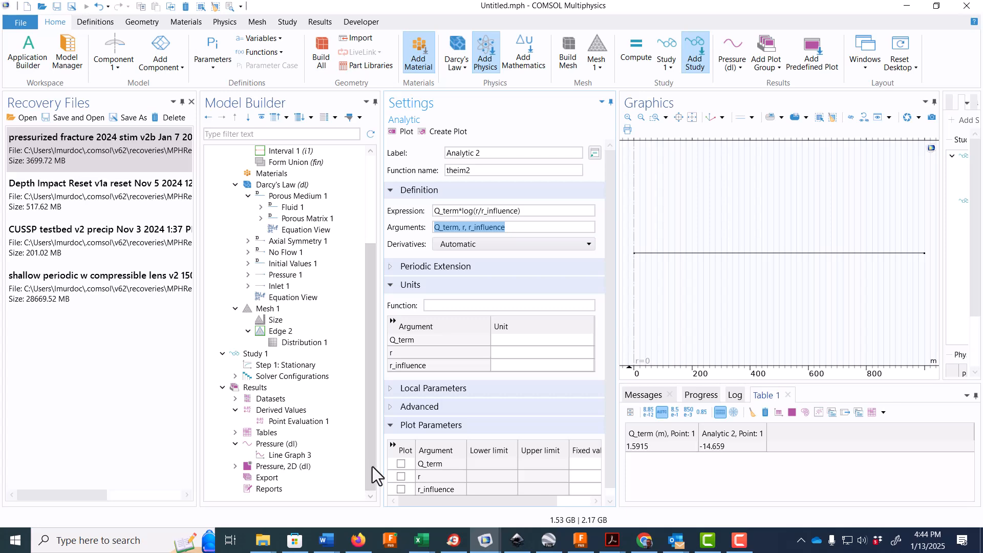
{"action": "left_click", "coordinate": [284, 445]}
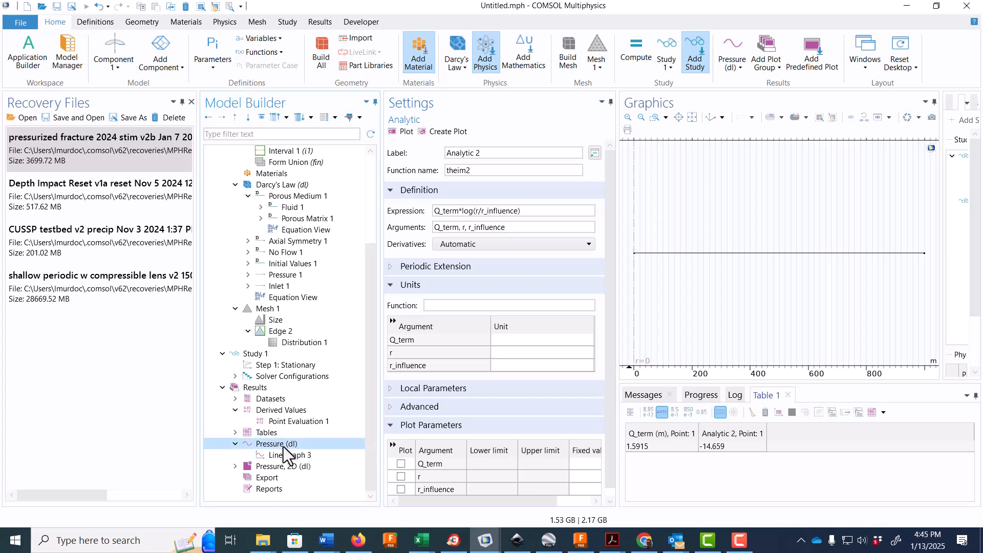
{"action": "right_click", "coordinate": [283, 447]}
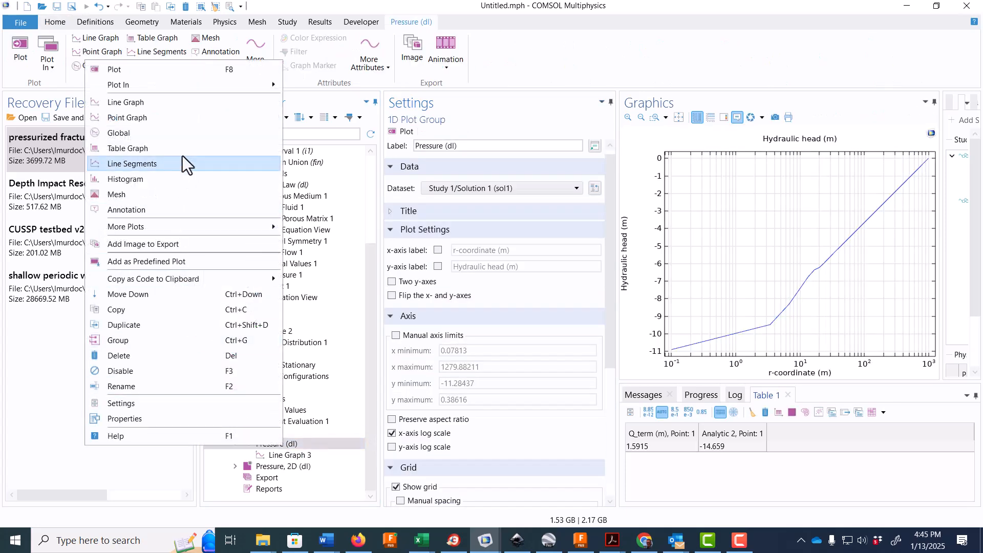
{"action": "left_click", "coordinate": [183, 105]}
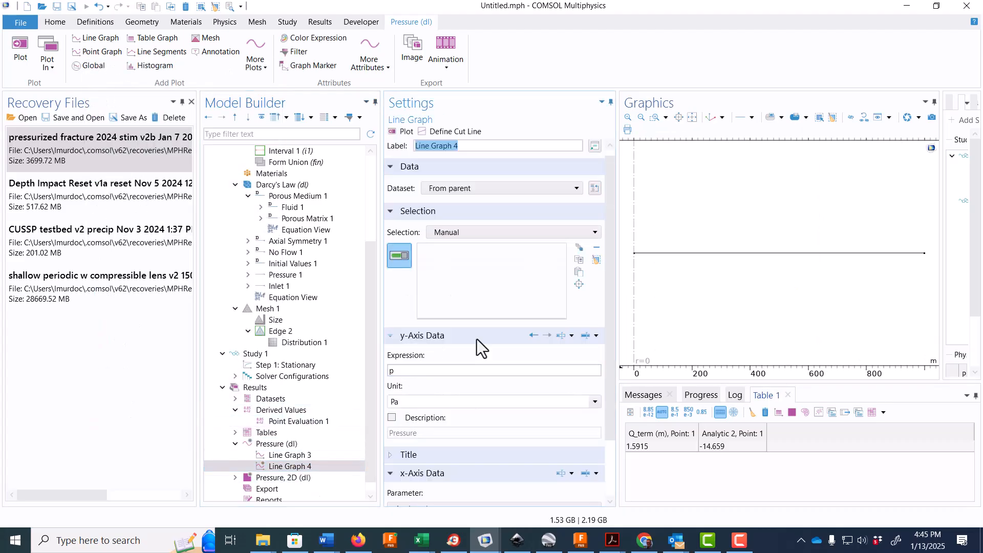
{"action": "left_click", "coordinate": [683, 254]}
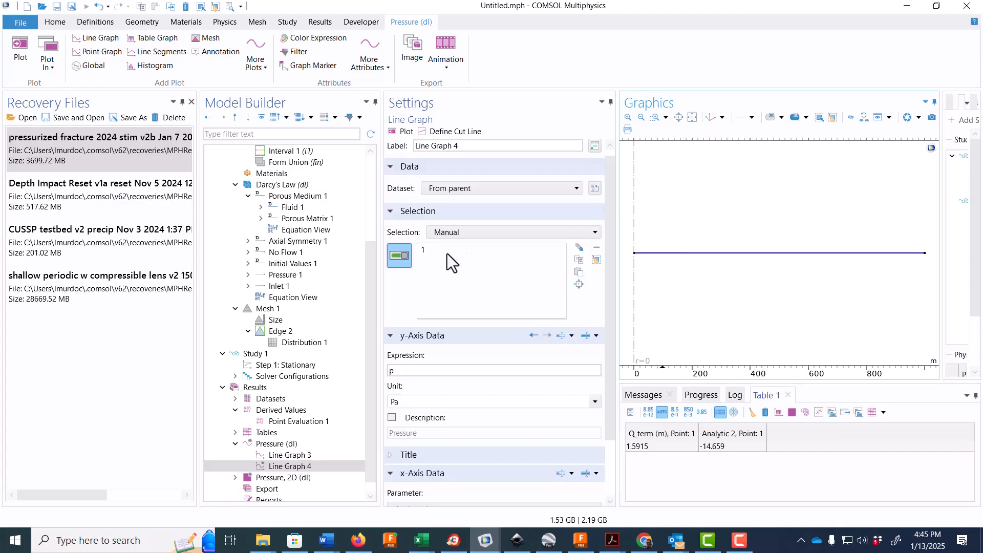
Set the new line graph's y-axis expression to theim2(Q_term, r, r_influence) and plot it
{"action": "left_click", "coordinate": [417, 370]}
{"action": "key", "text": "BackSpace"}
{"action": "type", "text": "theim2("}
{"action": "key", "text": "ctrl+v"}
{"action": "type", "text": ")"}
{"action": "left_click", "coordinate": [405, 132]}
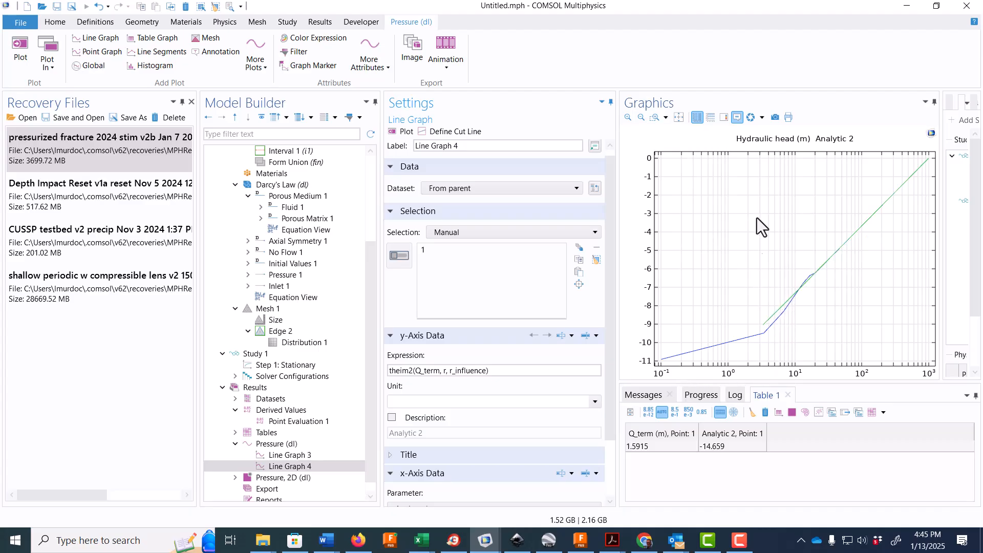
Compare the numerical and analytic head curves on a linear x-axis, and return the x-axis to log scale
{"action": "left_click", "coordinate": [709, 117]}
{"action": "left_click", "coordinate": [697, 116]}
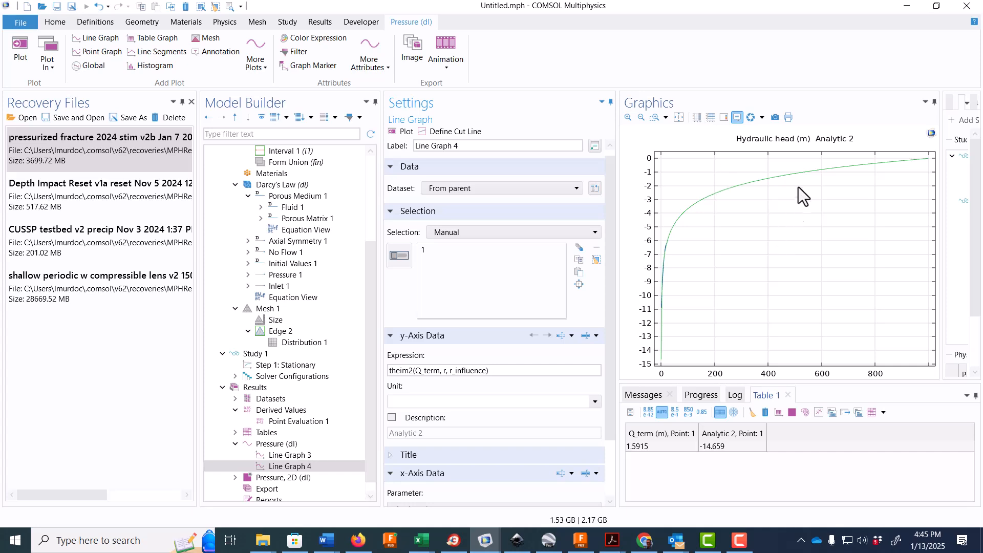
{"action": "left_click", "coordinate": [696, 117]}
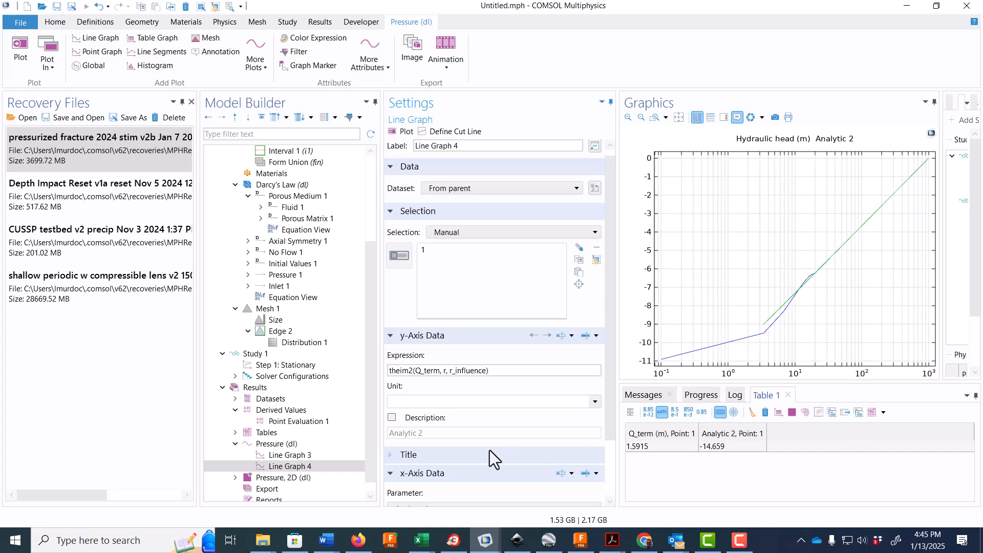
Style the analytic line graph as a dashed line with width 5
{"action": "left_click_drag", "start_coordinate": [610, 322], "coordinate": [612, 428]}
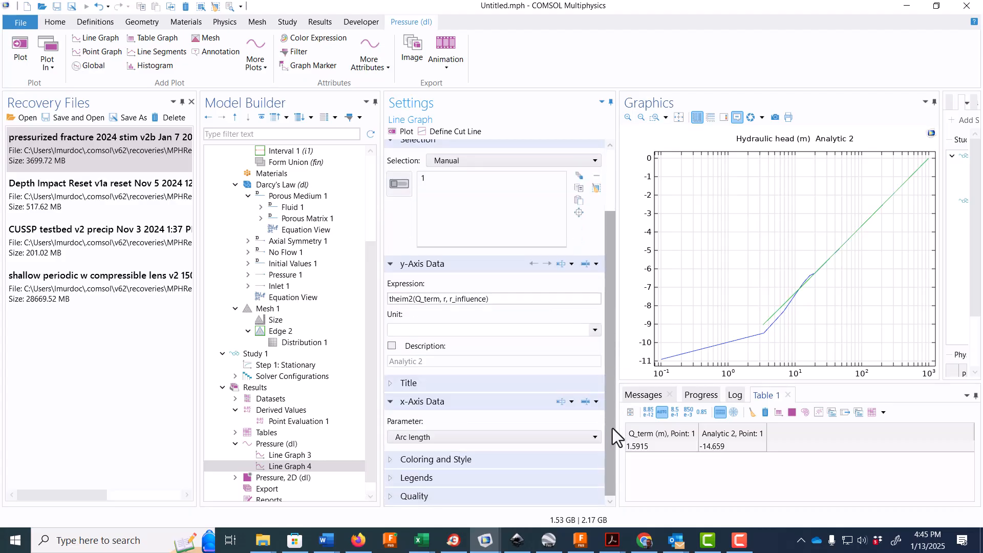
{"action": "left_click", "coordinate": [462, 459]}
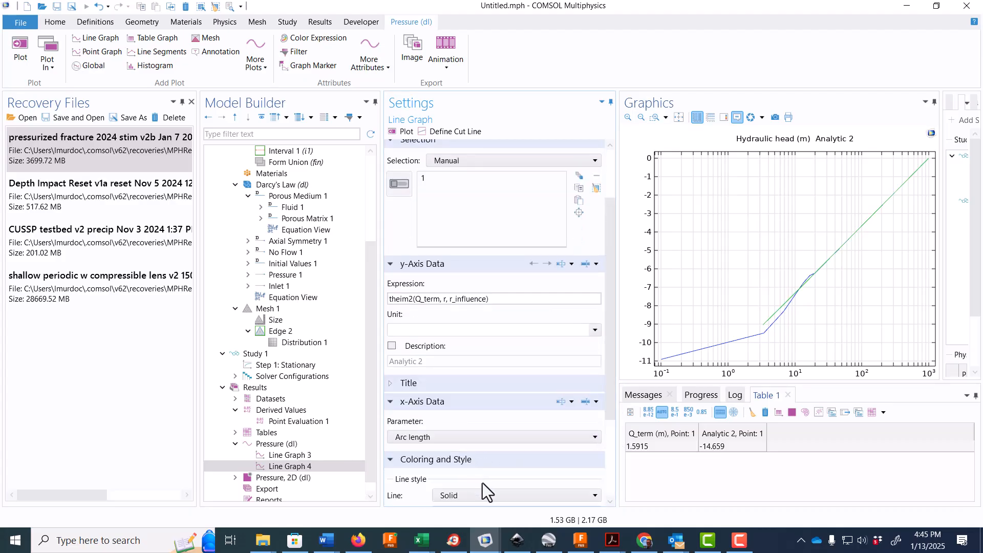
{"action": "scroll", "coordinate": [482, 483], "scroll_direction": "down", "scroll_amount": 3}
{"action": "scroll", "coordinate": [482, 478], "scroll_direction": "down", "scroll_amount": 1}
{"action": "left_click", "coordinate": [483, 425]}
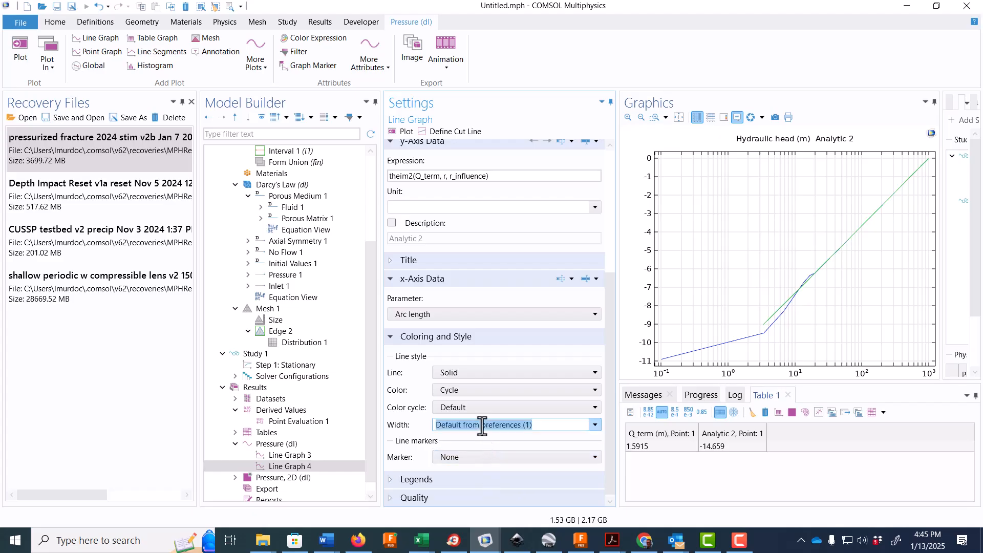
{"action": "left_click", "coordinate": [596, 425]}
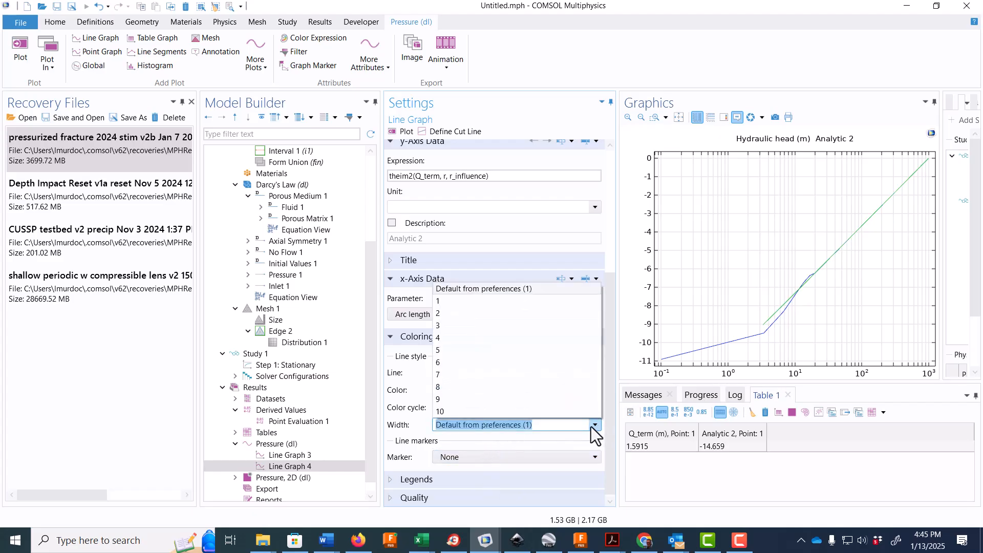
{"action": "left_click", "coordinate": [536, 350]}
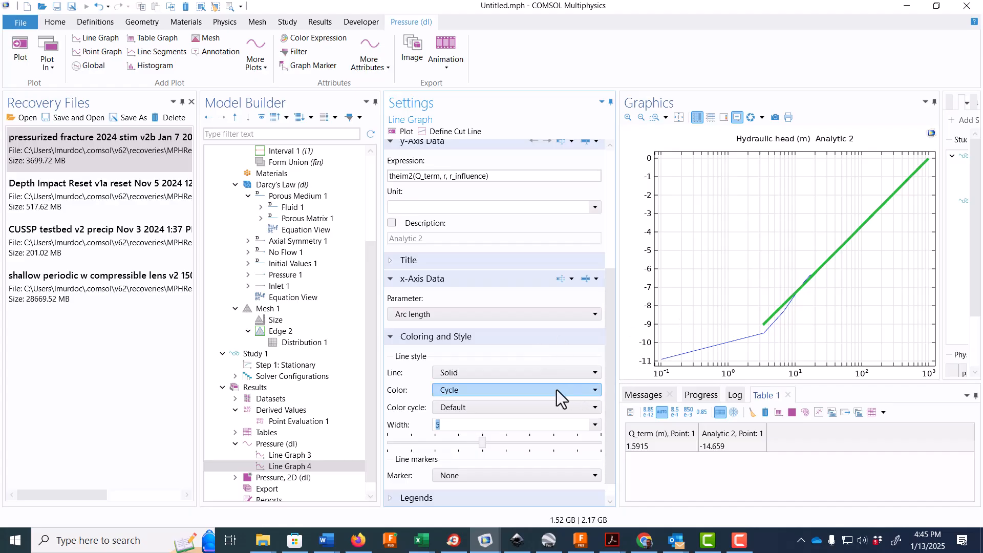
{"action": "left_click", "coordinate": [519, 375]}
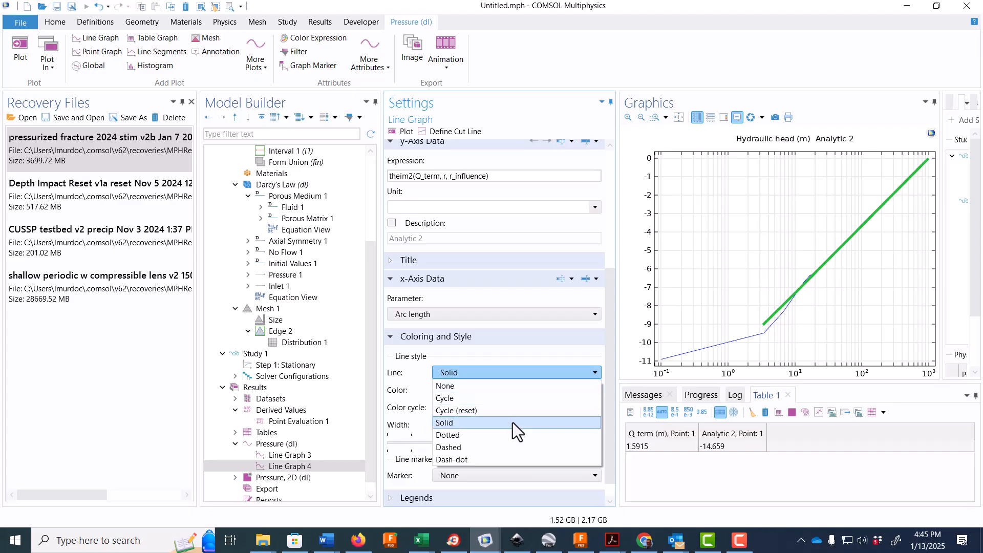
{"action": "left_click", "coordinate": [511, 447]}
{"action": "left_click", "coordinate": [511, 447]}
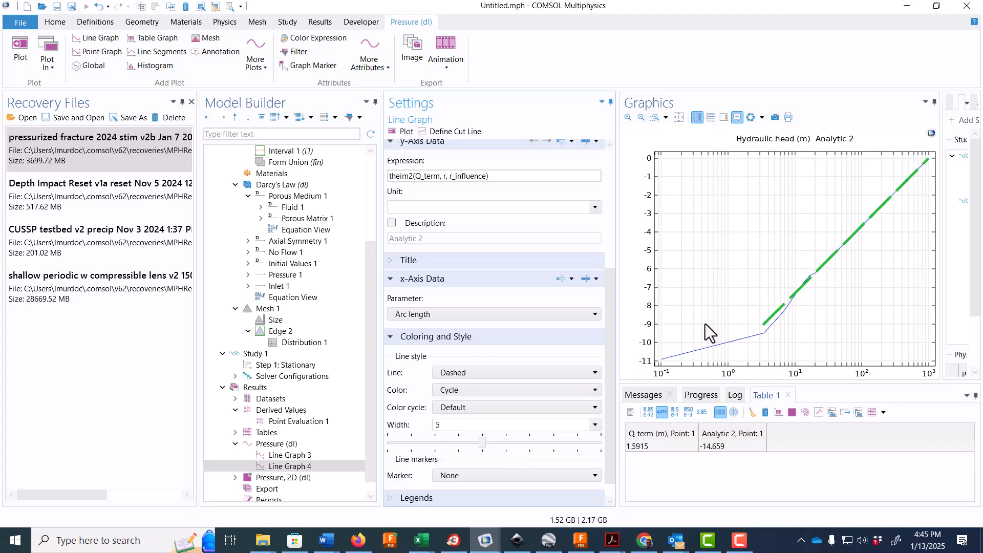
Set the line width of the hydraulic head graph, Line Graph 3, to 7
{"action": "left_click", "coordinate": [310, 455]}
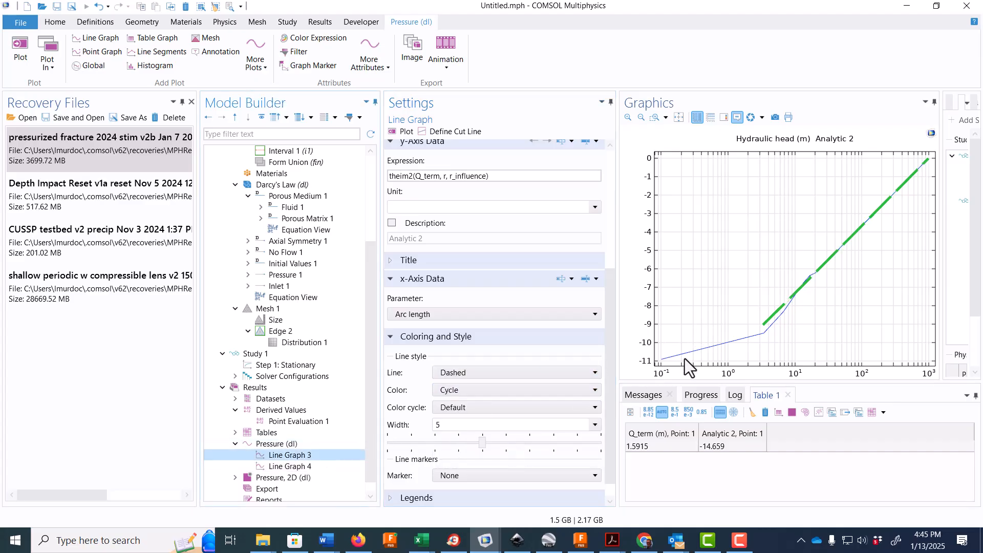
{"action": "mouse_move", "coordinate": [696, 355]}
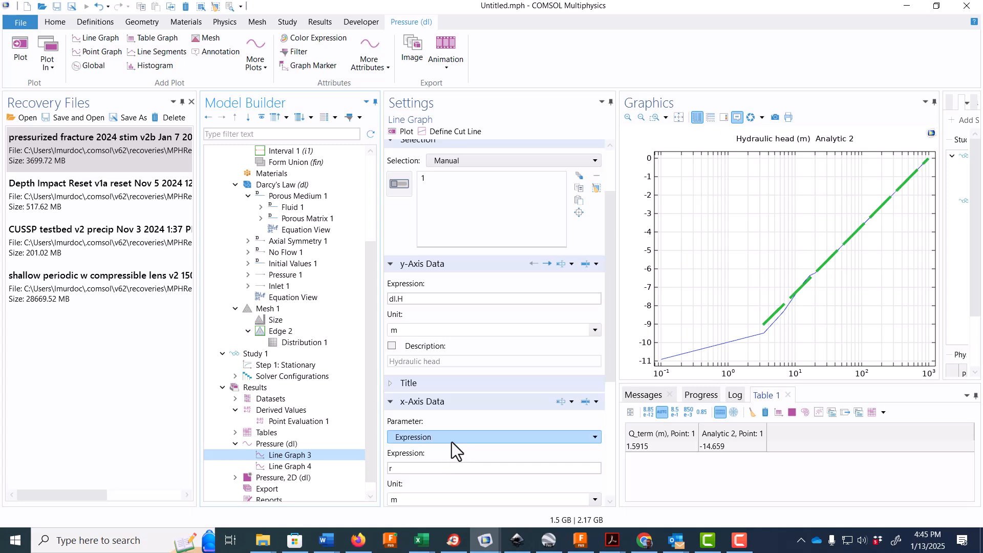
{"action": "scroll", "coordinate": [451, 442], "scroll_direction": "down", "scroll_amount": 3}
{"action": "scroll", "coordinate": [466, 456], "scroll_direction": "down", "scroll_amount": 2}
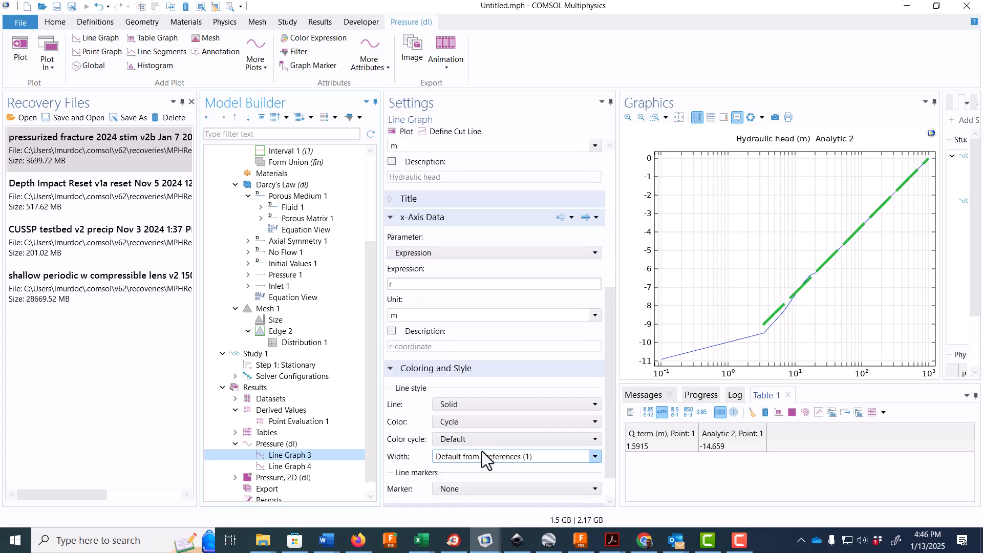
{"action": "left_click", "coordinate": [594, 457]}
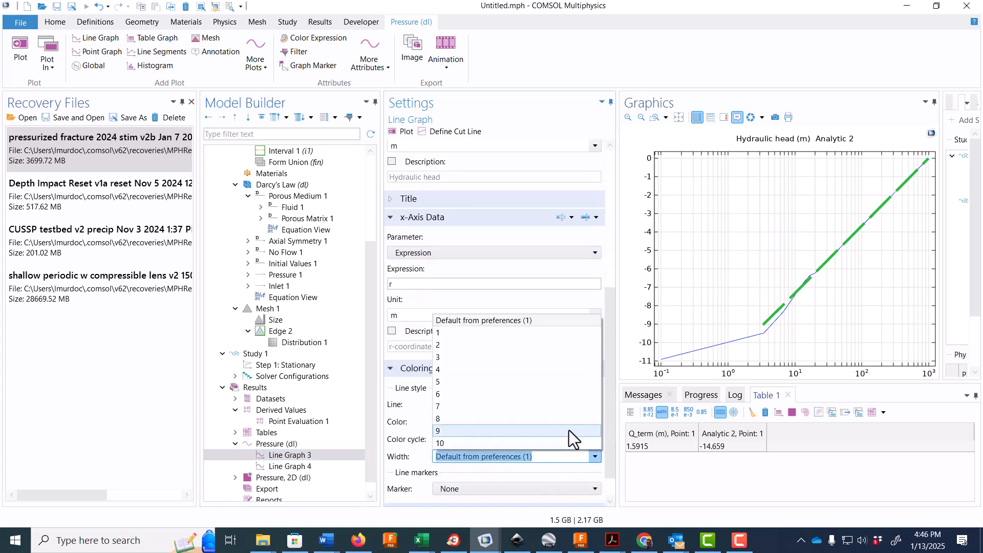
{"action": "left_click", "coordinate": [569, 411]}
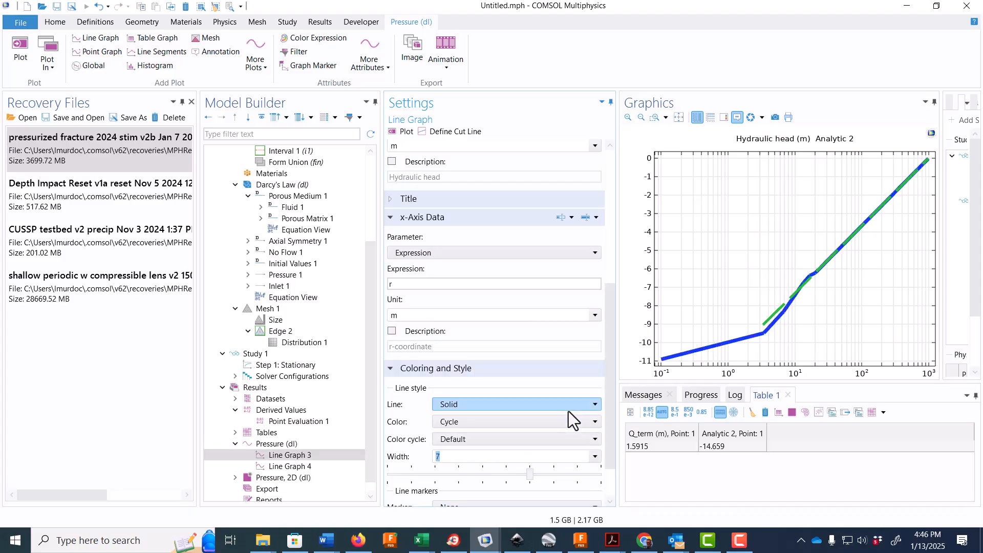